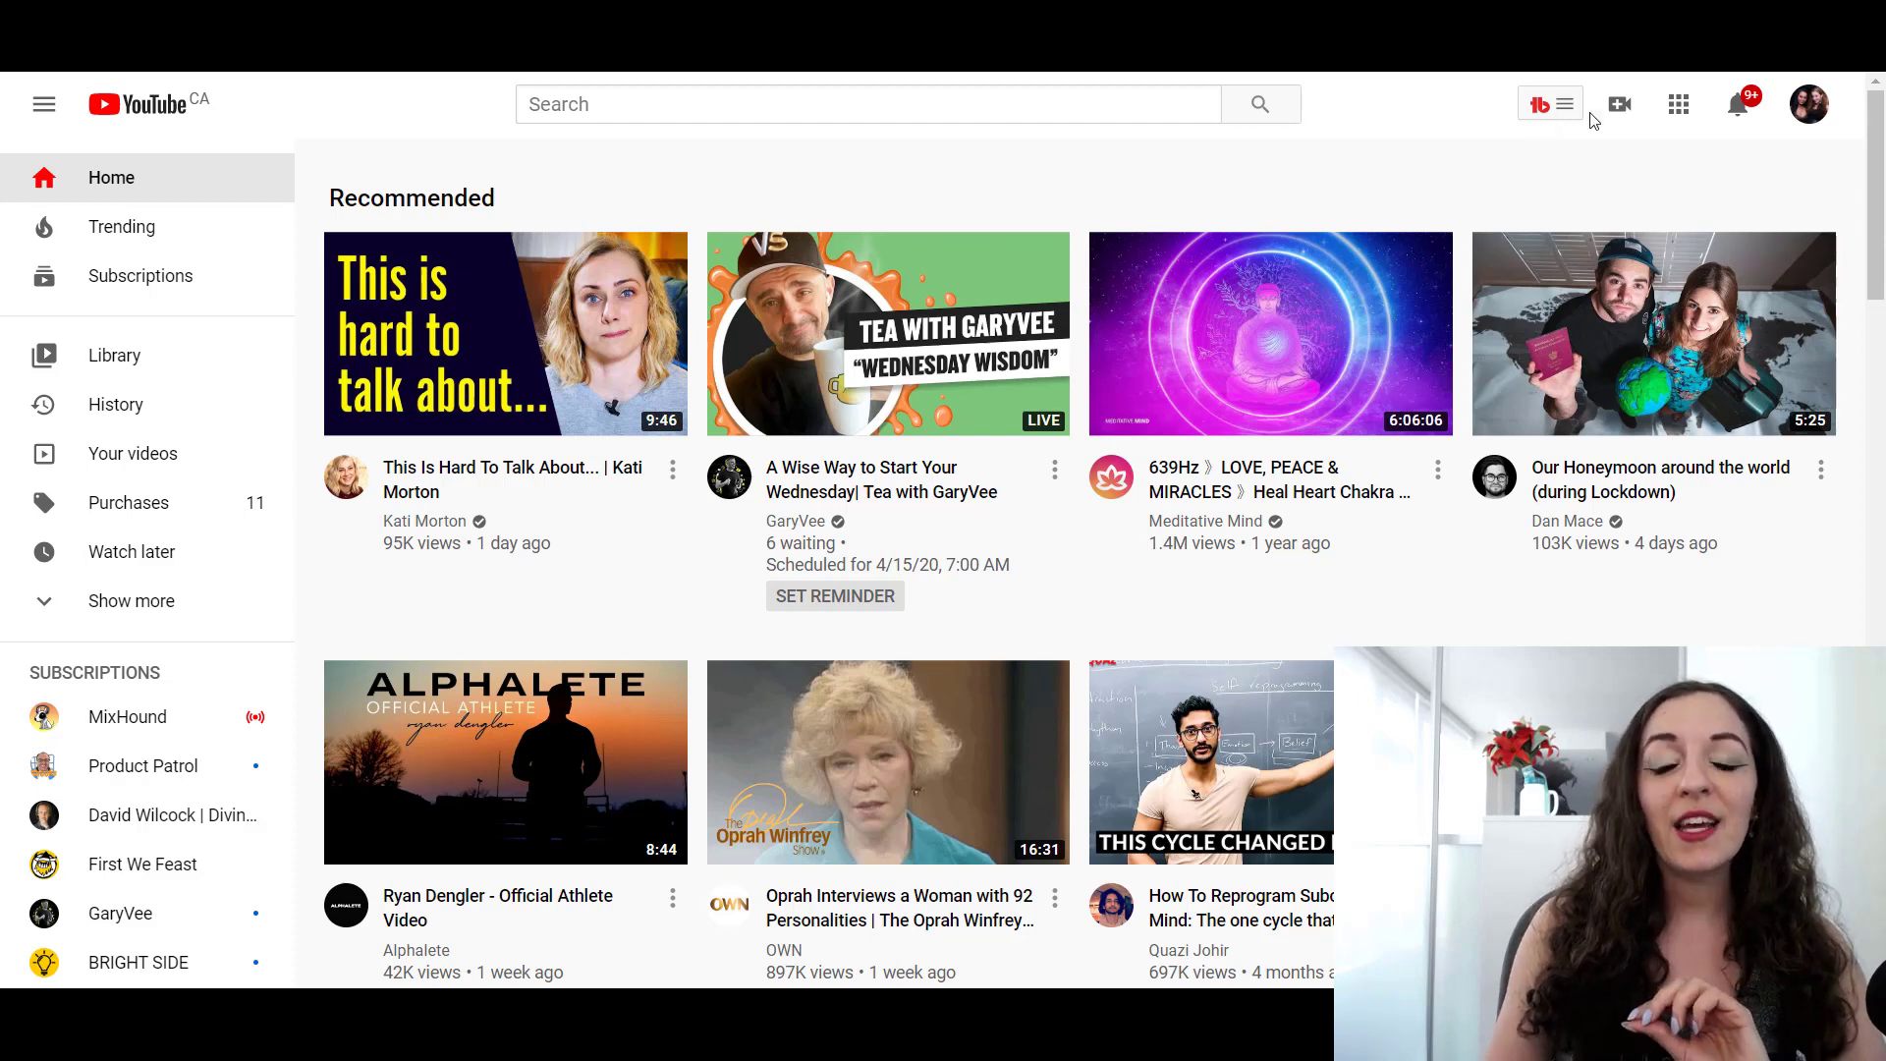
# Step: Launch TubeBuddy's Keyword Explorer from the TubeBuddy menu in the YouTube header
pyautogui.click(1563, 117)
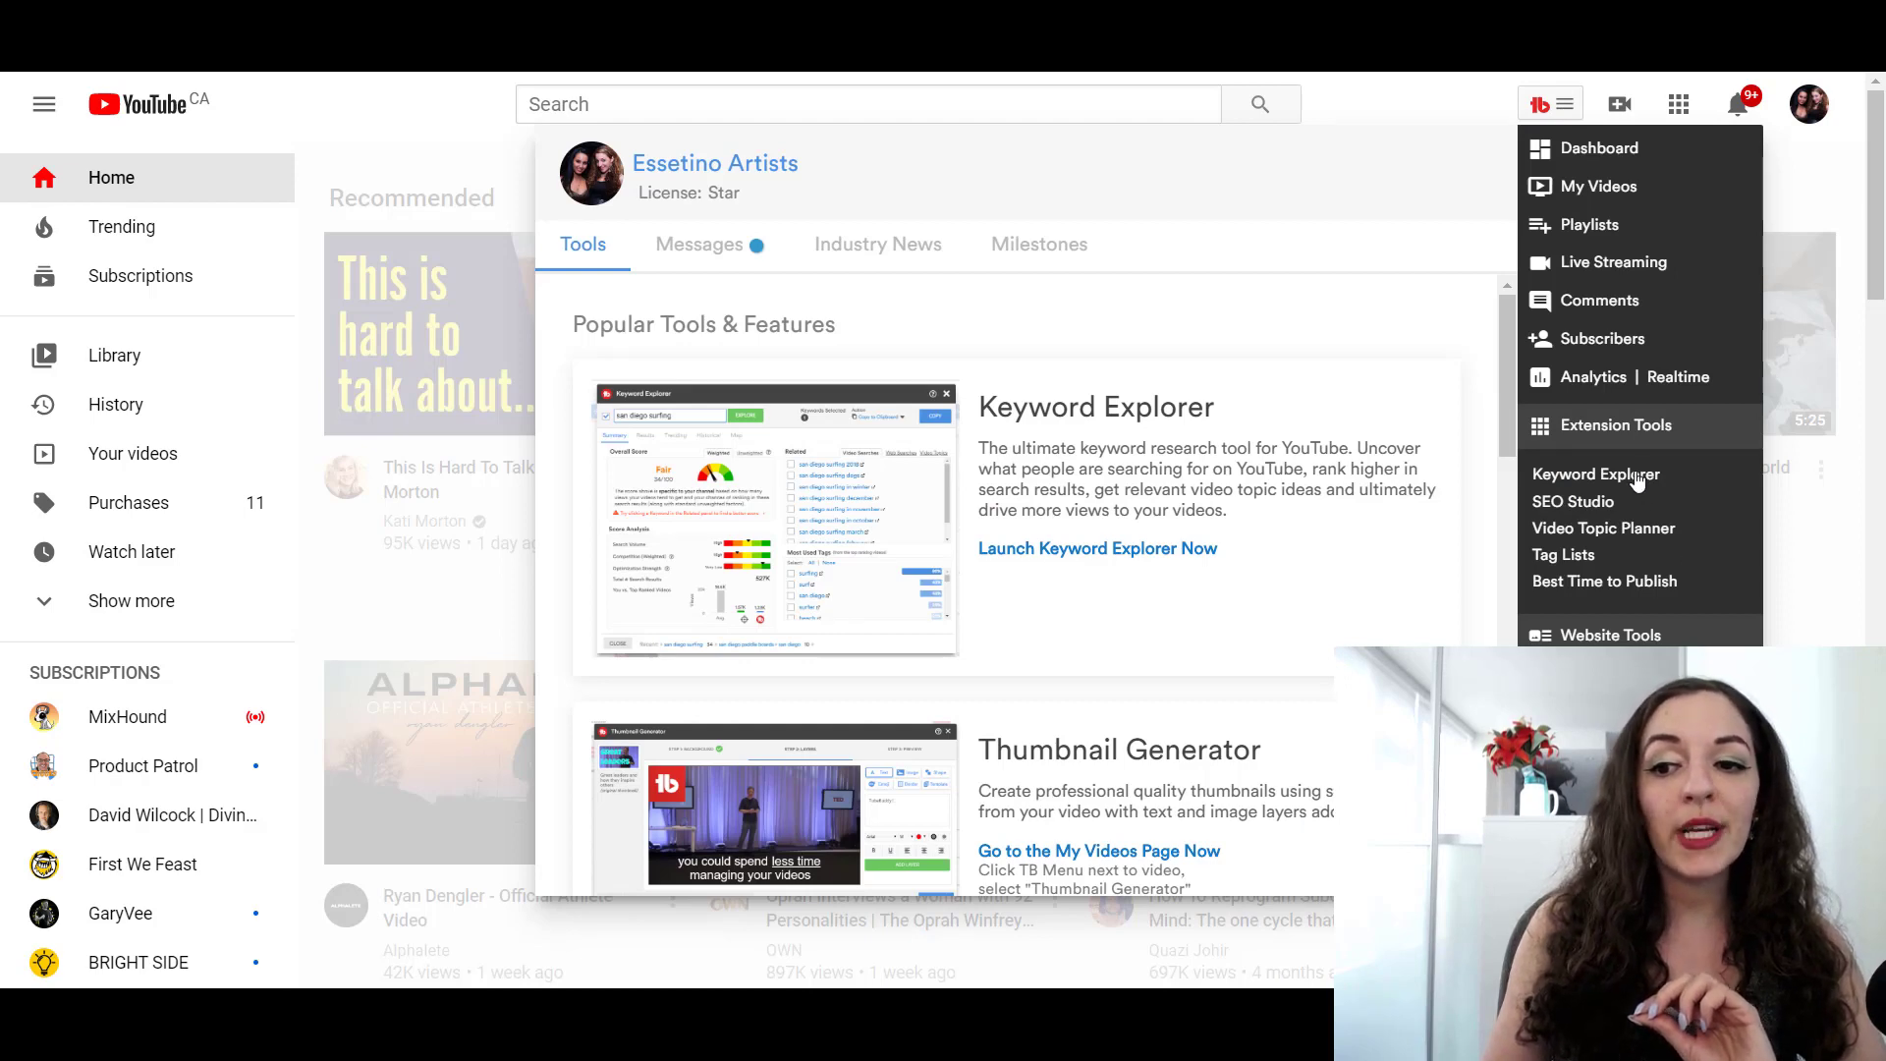
pyautogui.click(1596, 474)
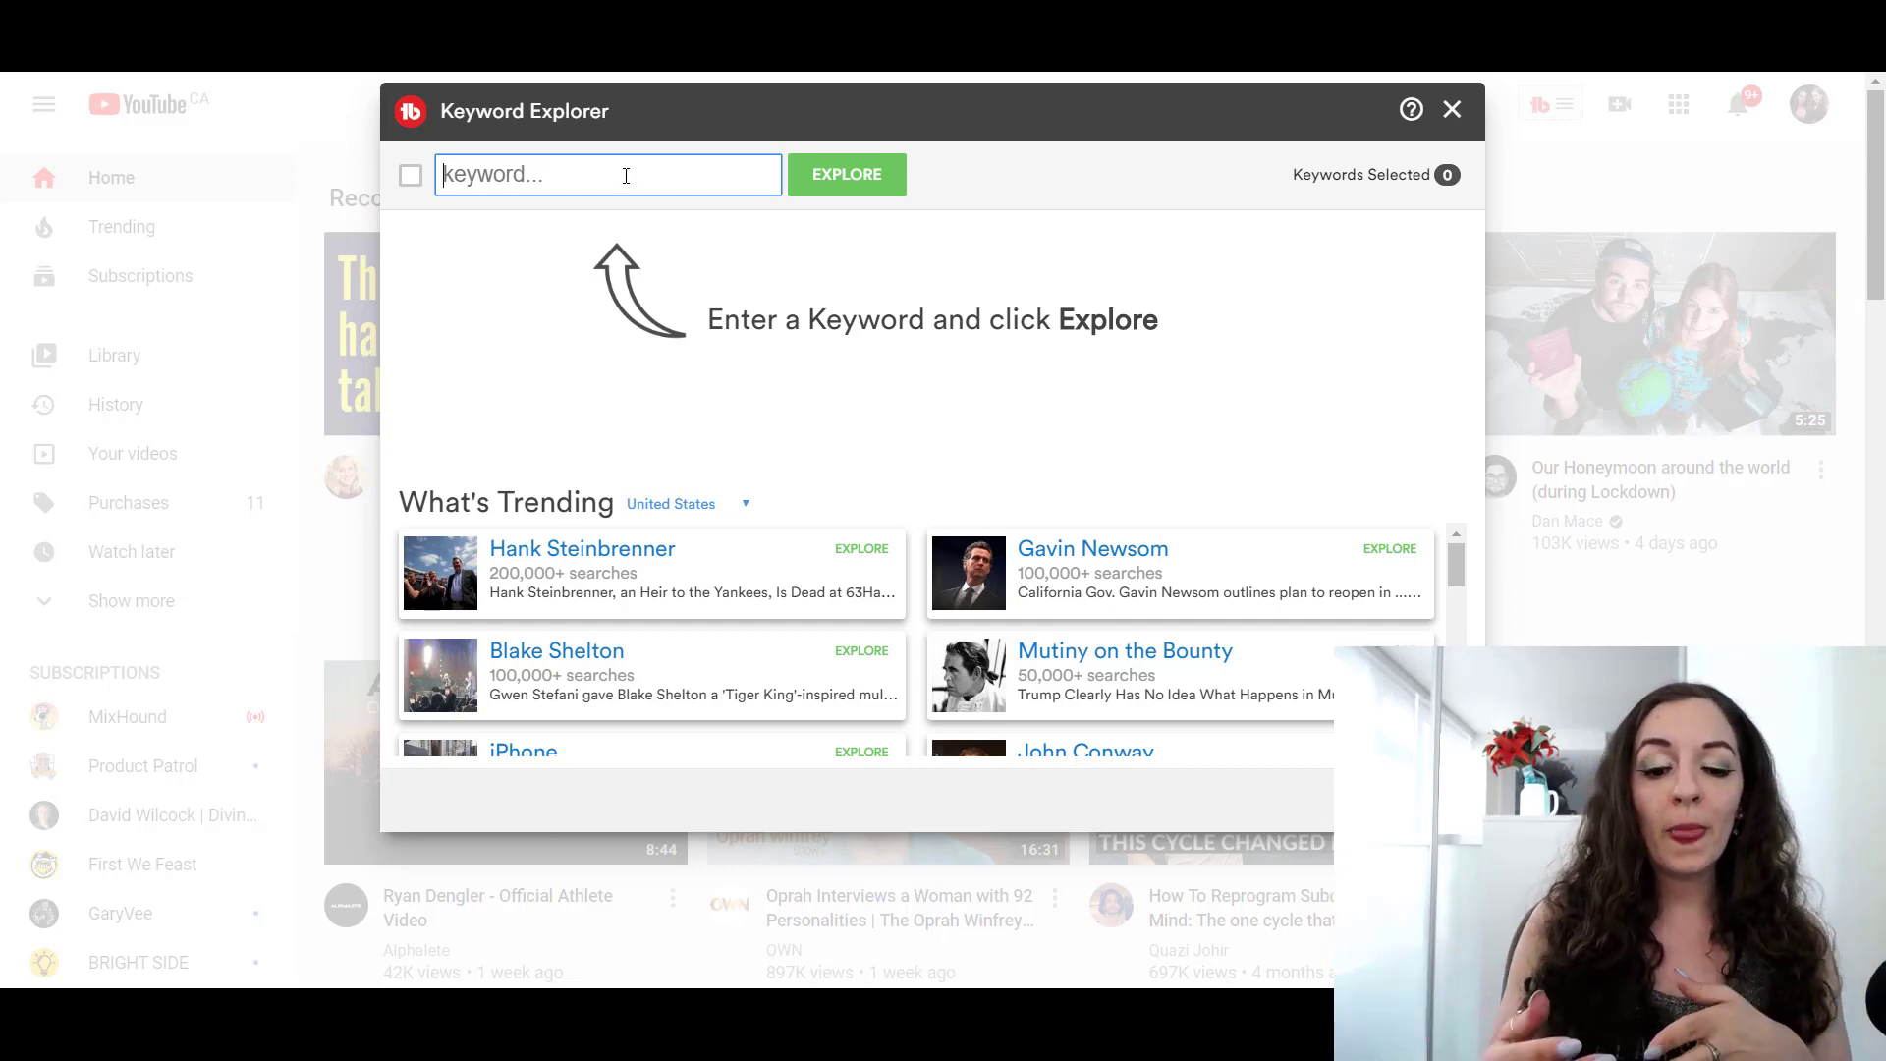
# Step: Search Keyword Explorer for 'zoom how to change background' and pick that suggestion
pyautogui.write('Z')
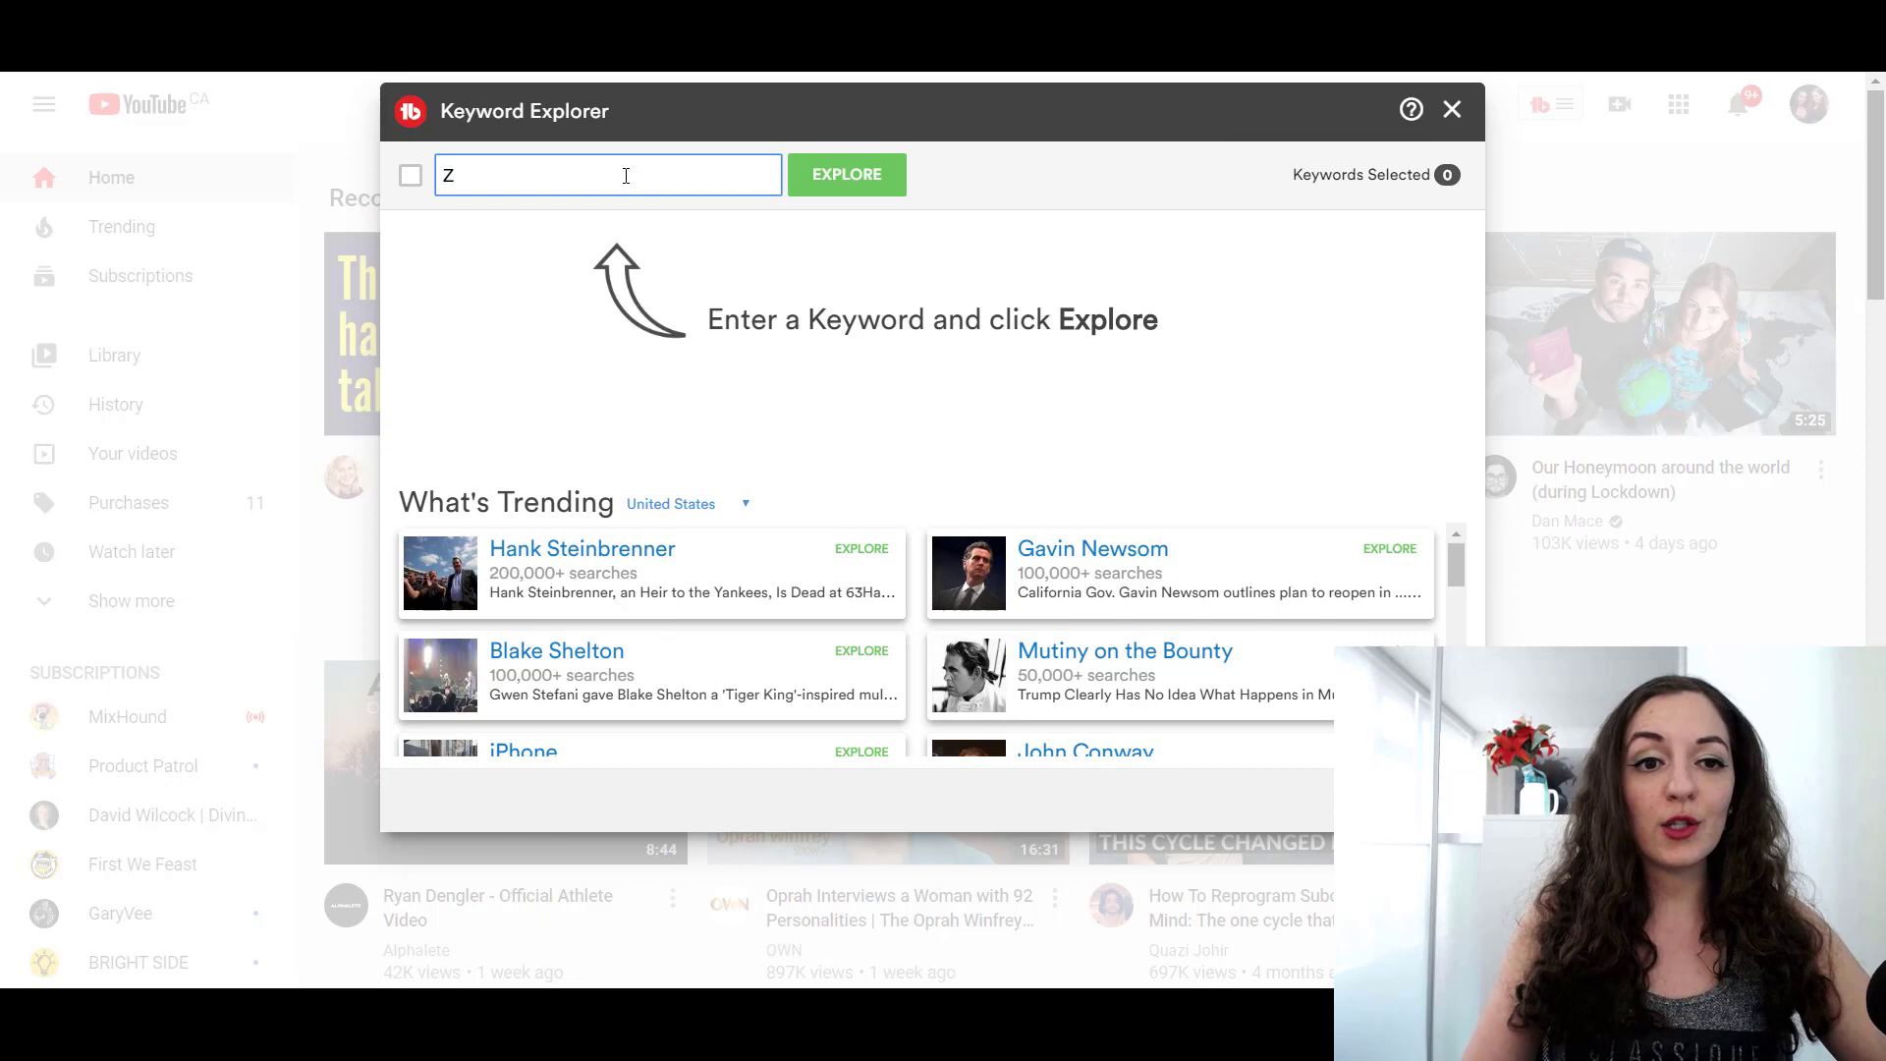
pyautogui.write('oo')
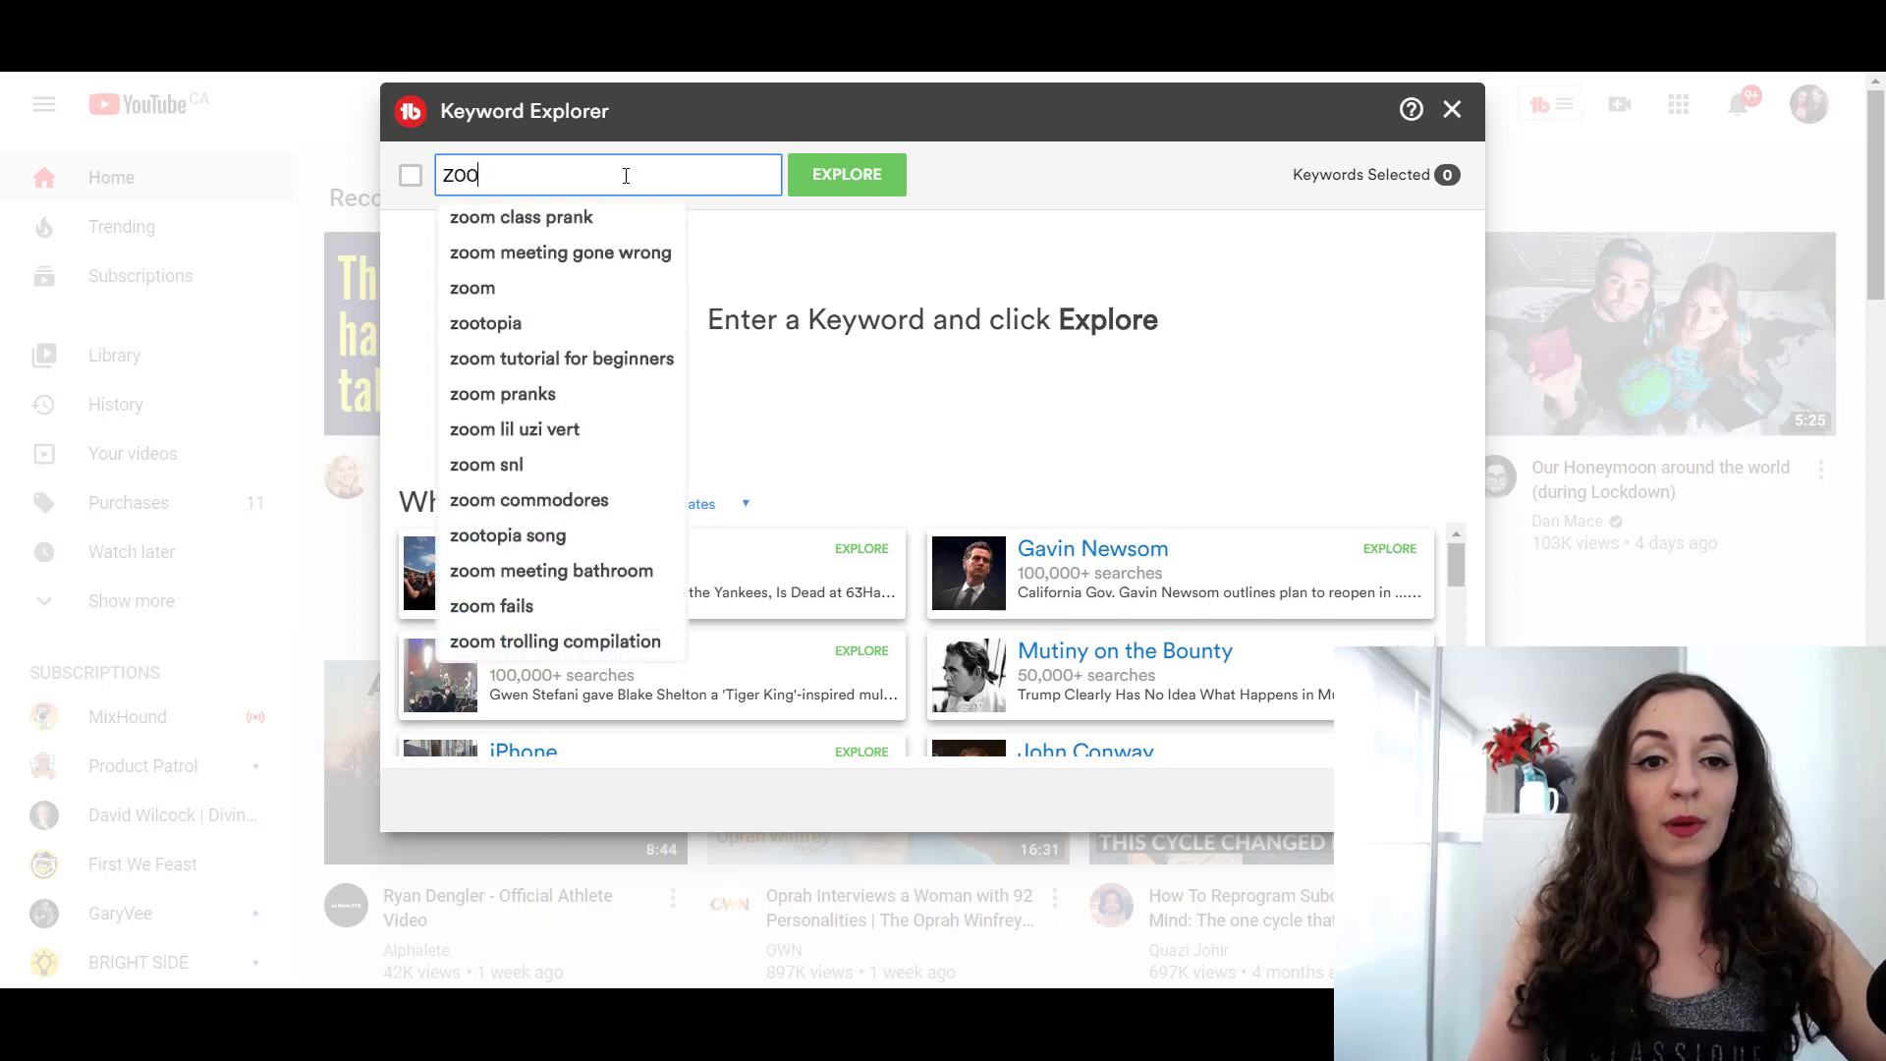
pyautogui.write('m how to ')
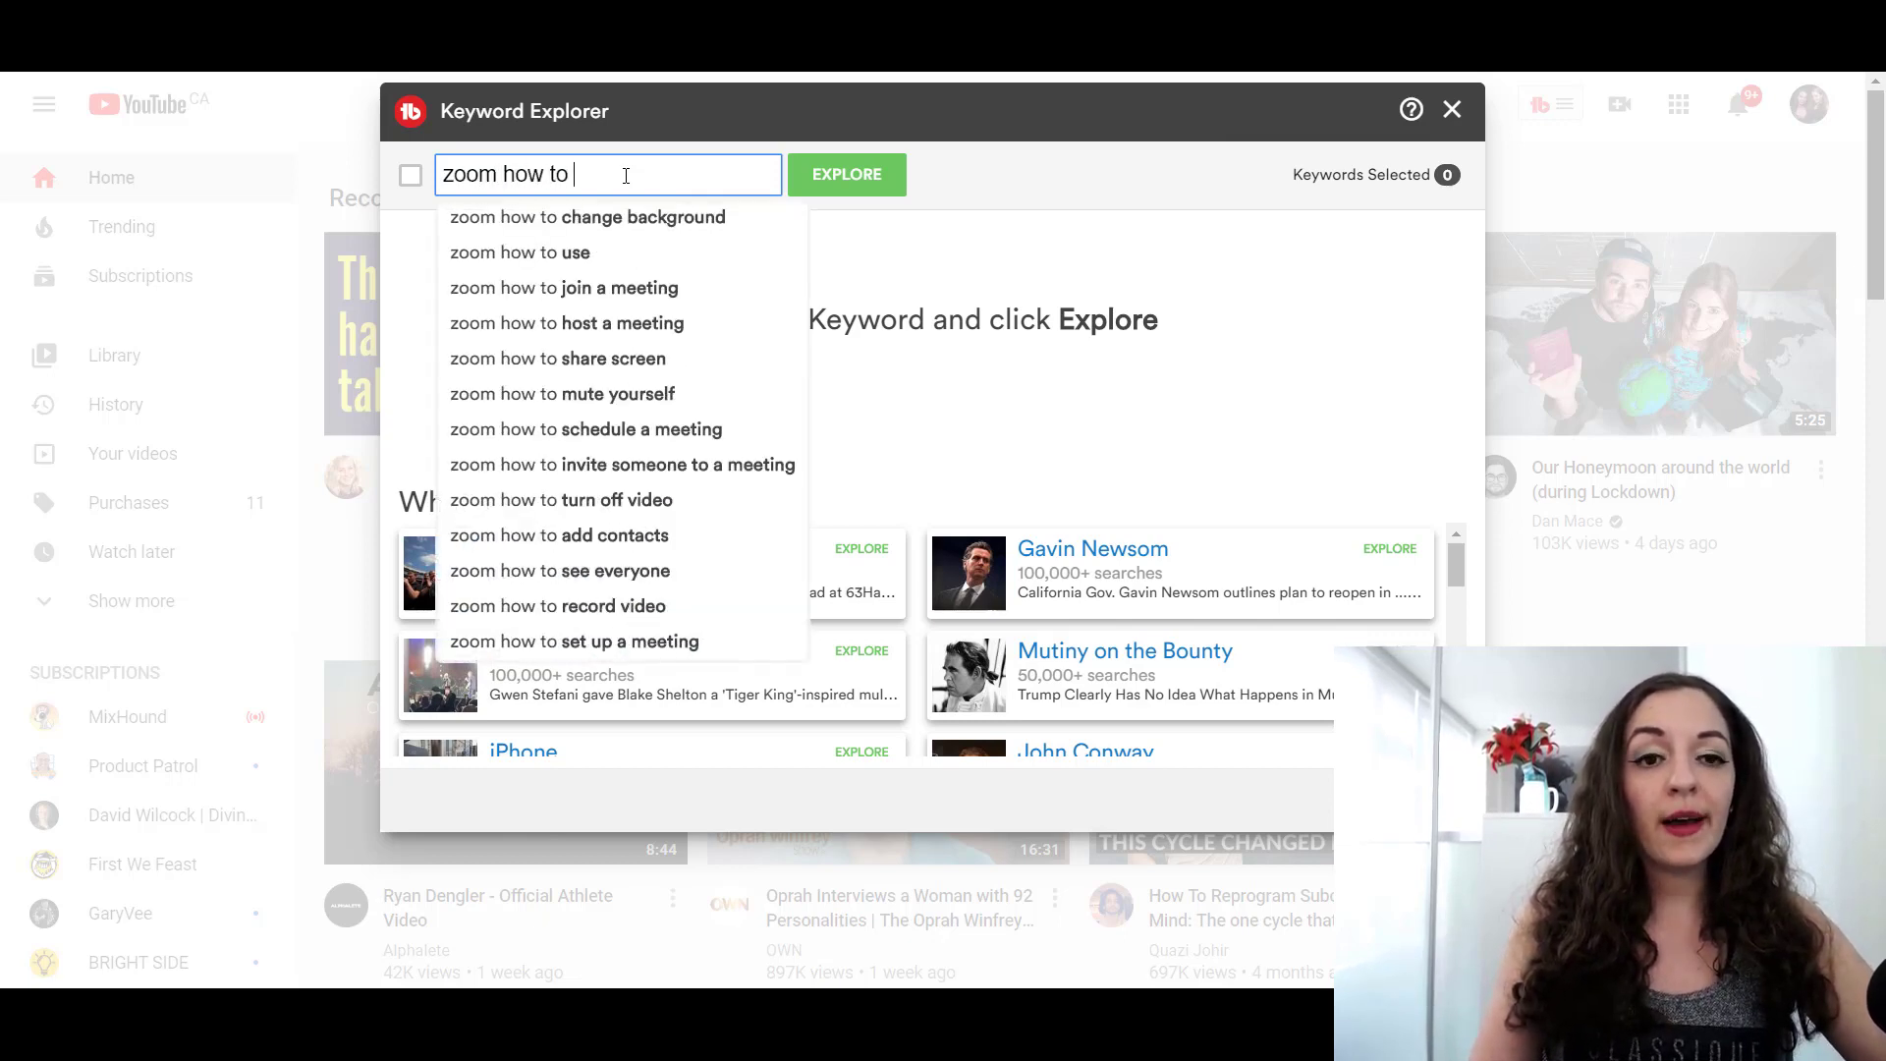
pyautogui.write('chang')
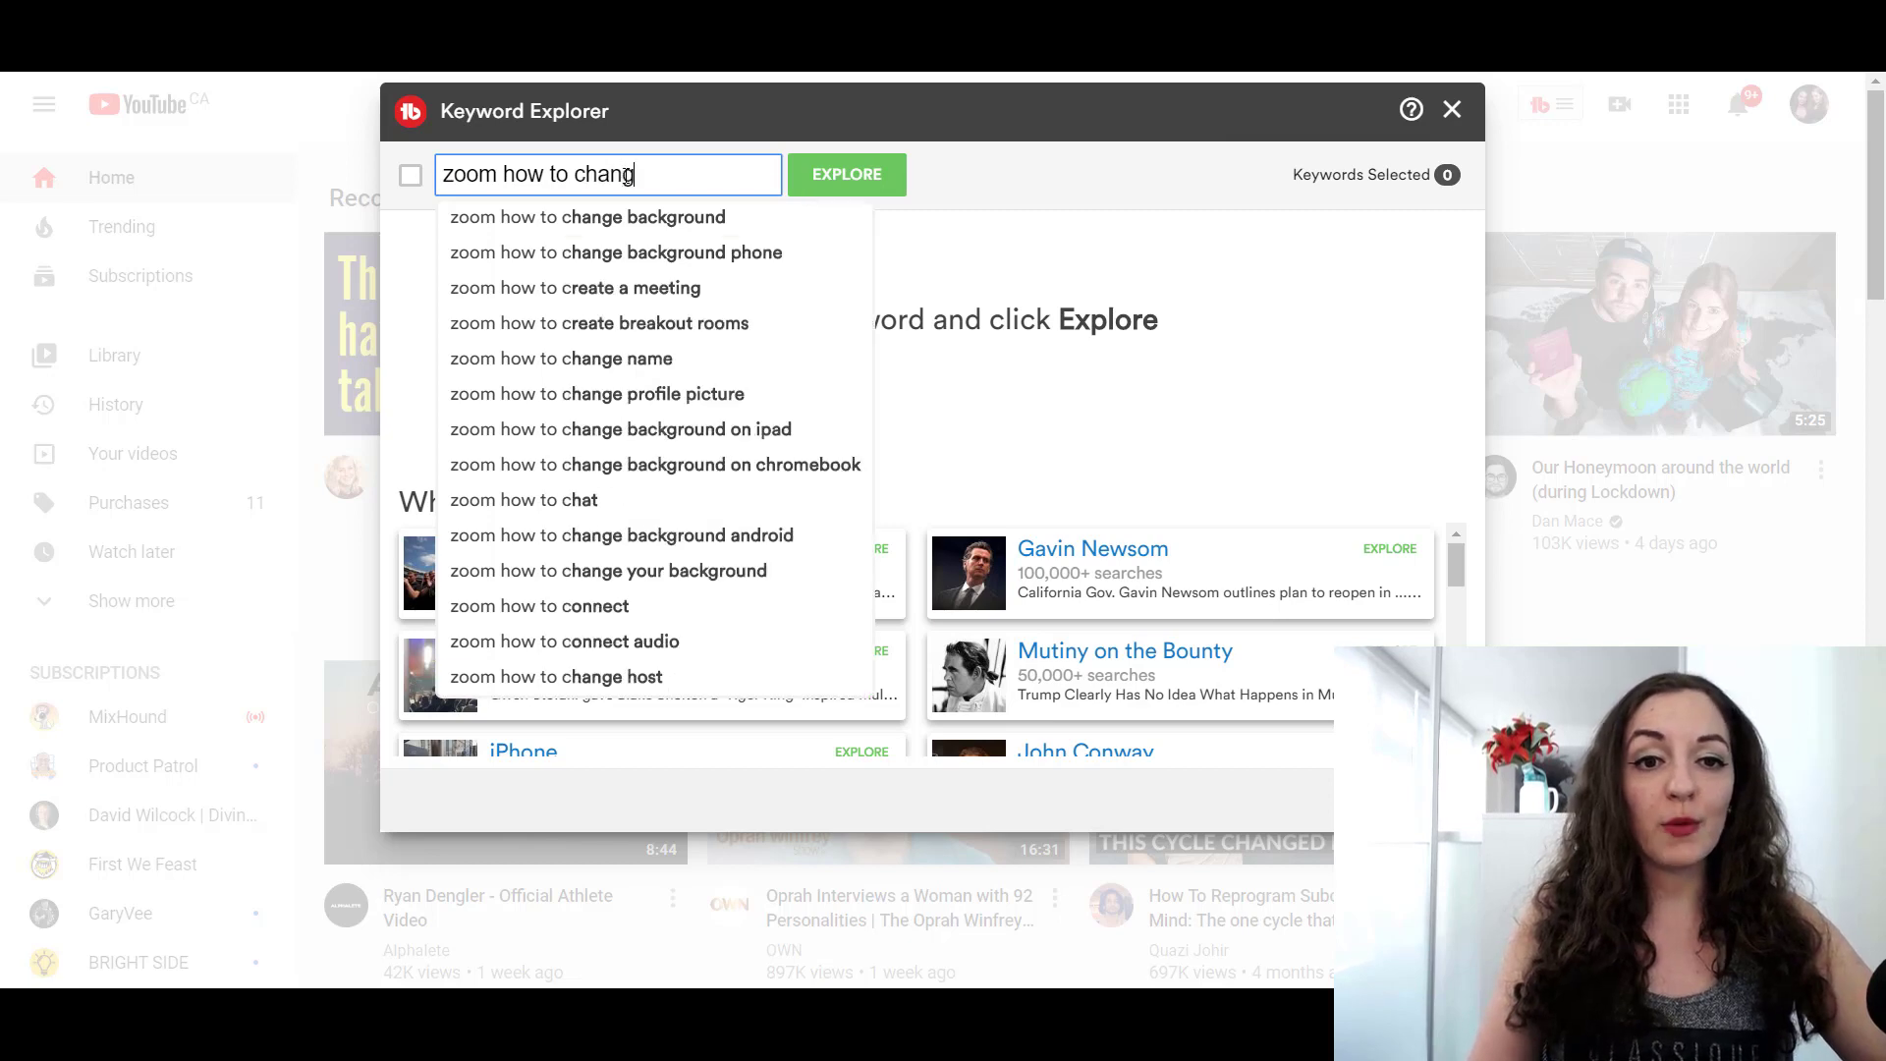
pyautogui.write('ee')
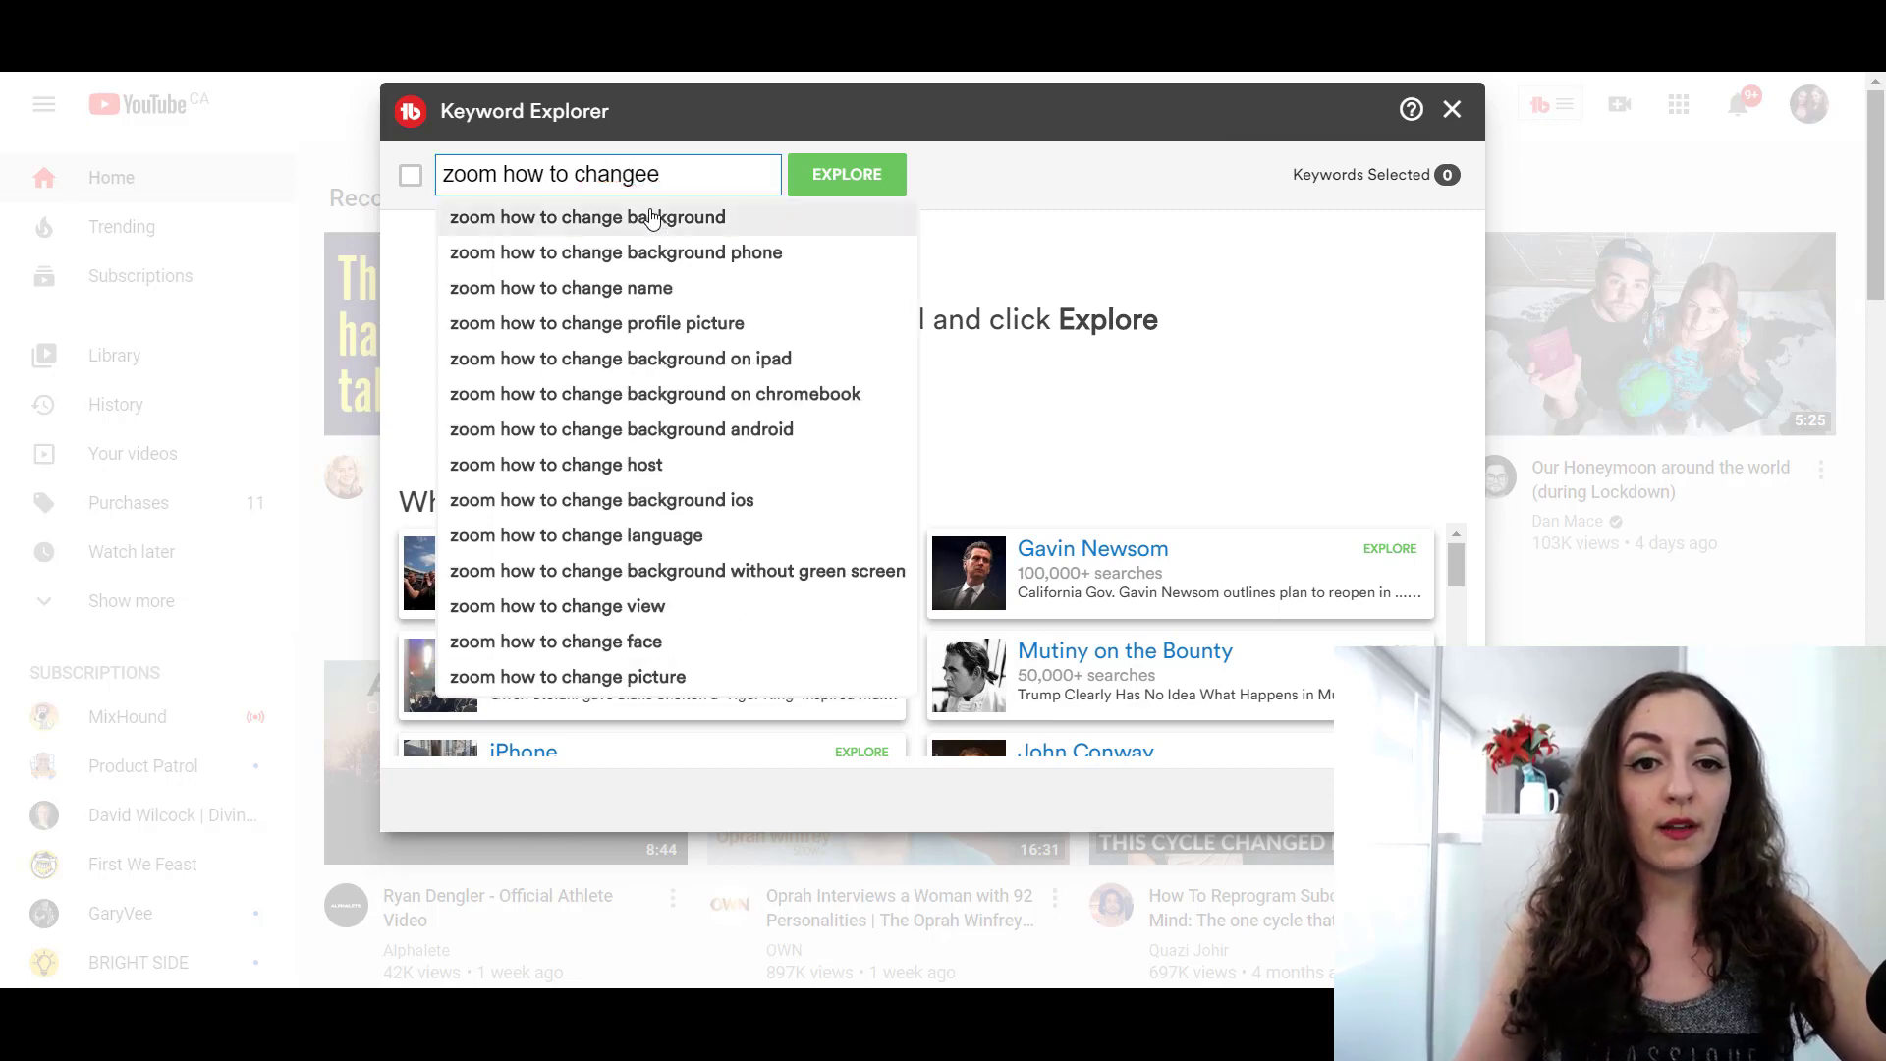
pyautogui.click(653, 216)
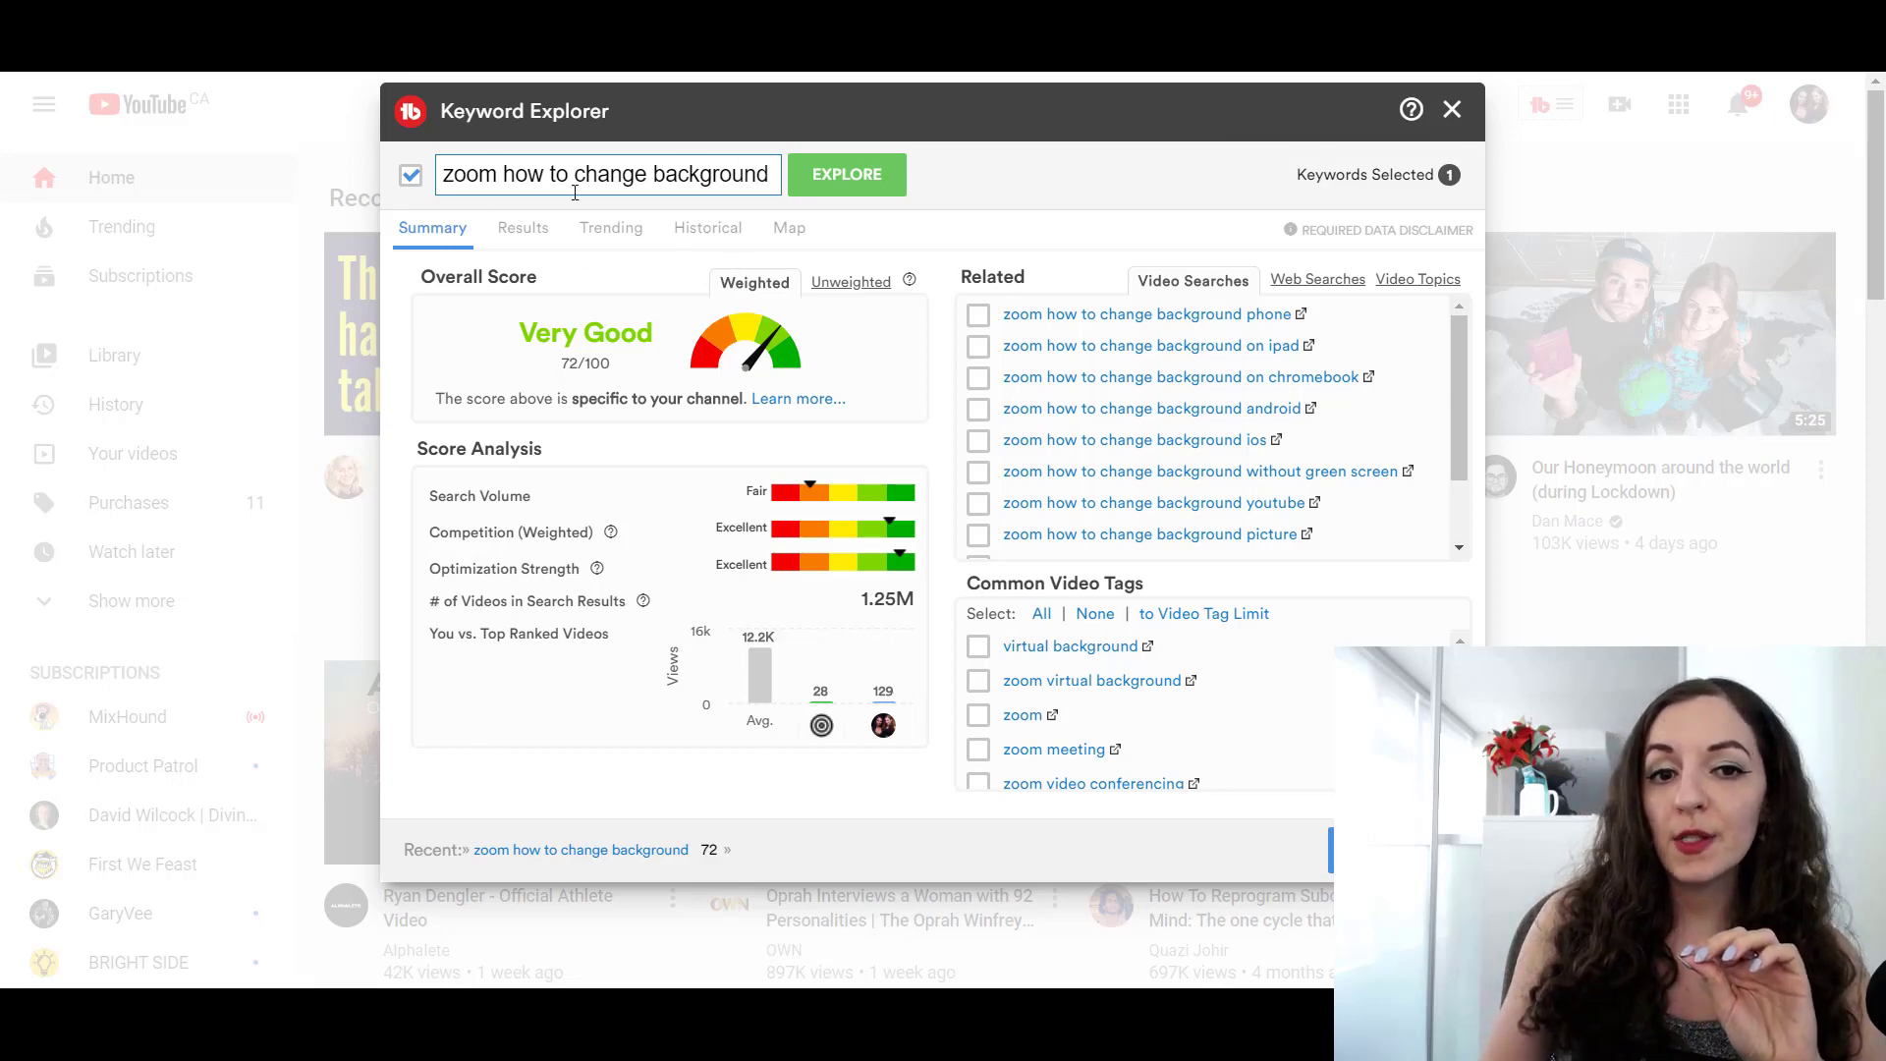
pyautogui.click(517, 239)
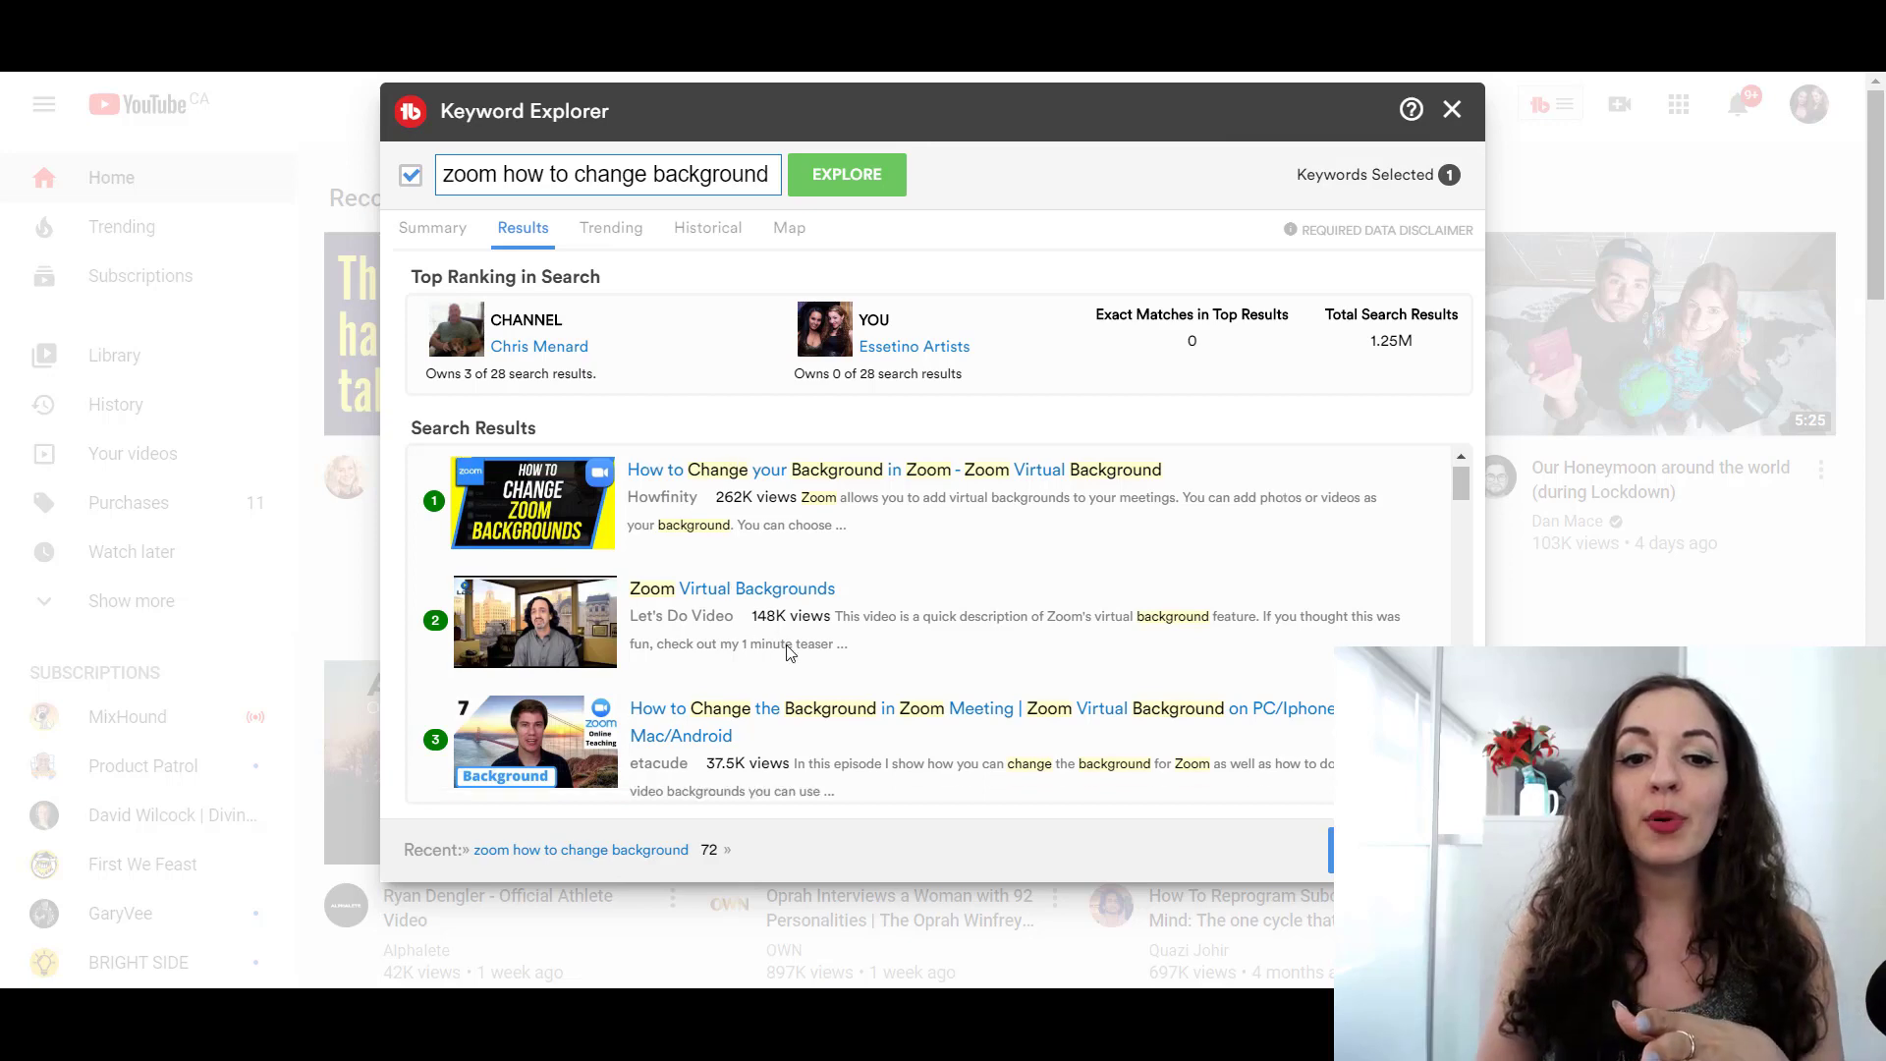
pyautogui.scroll(-2, 786, 629)
pyautogui.scroll(-7, 812, 614)
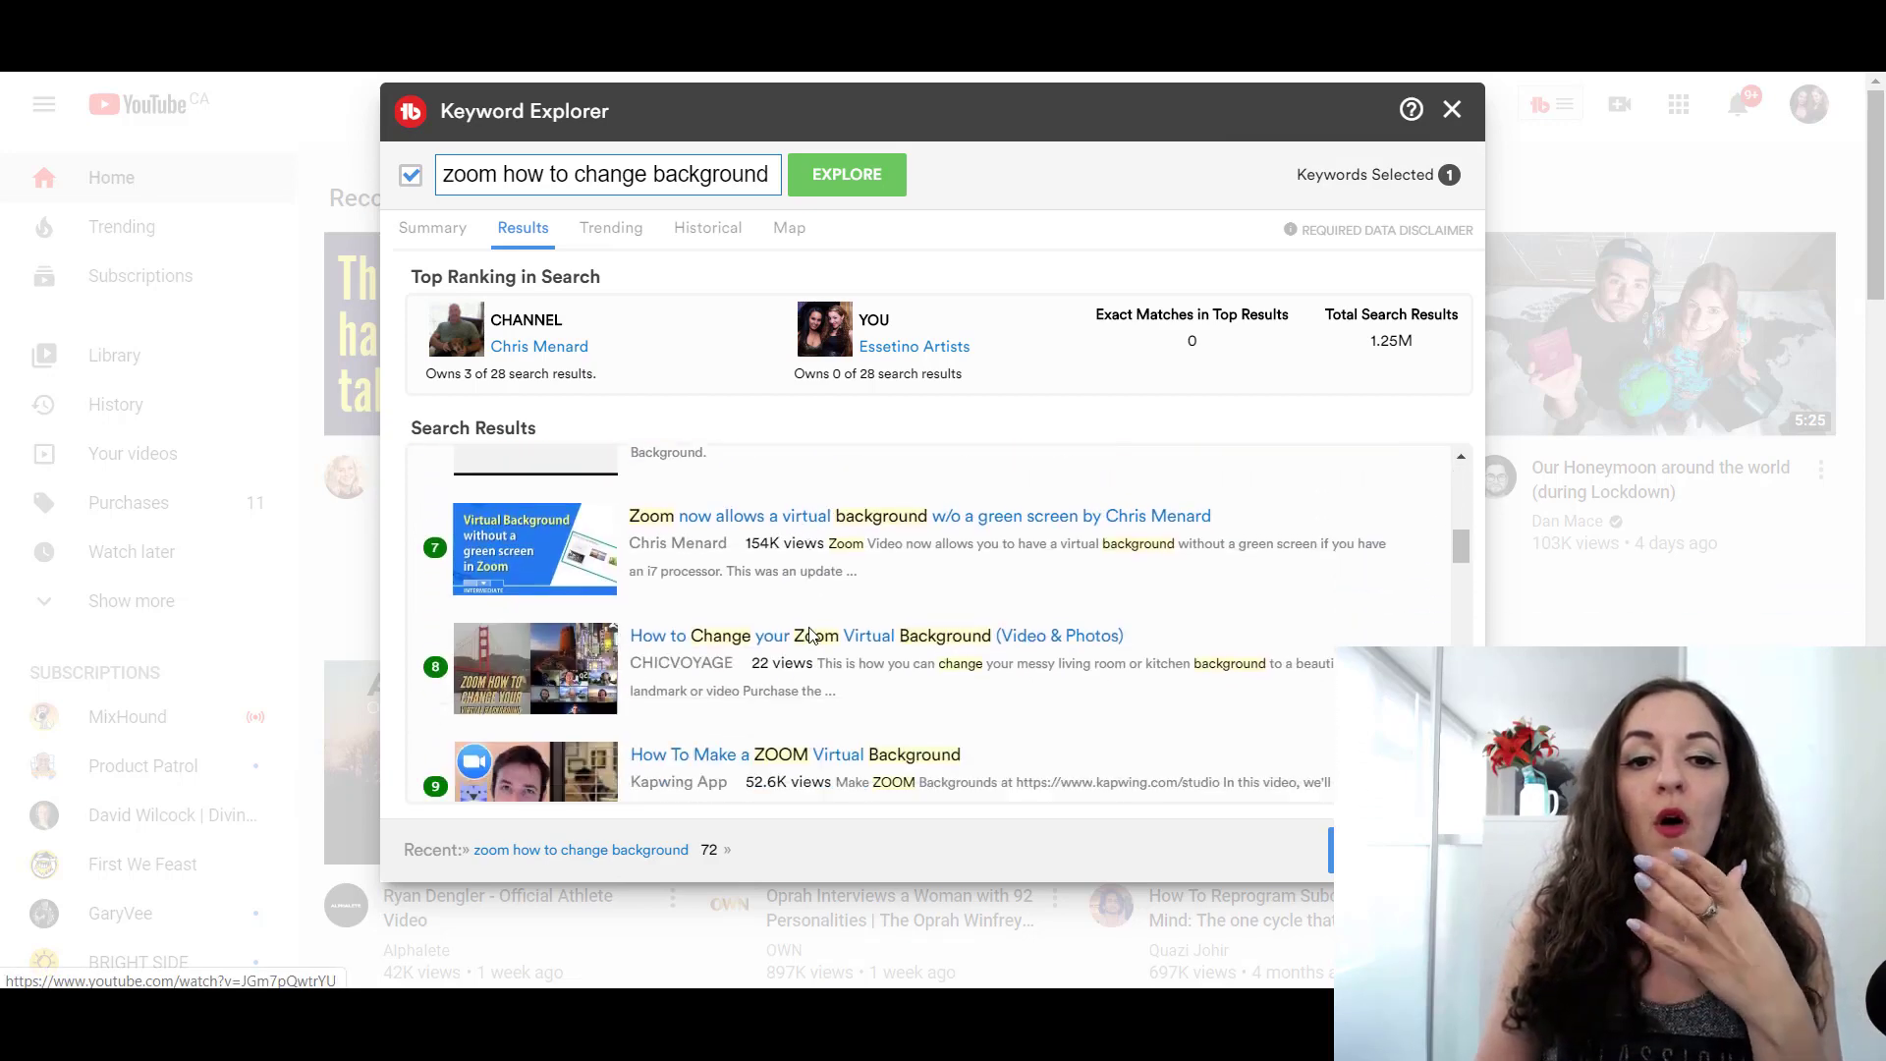
pyautogui.scroll(9, 819, 661)
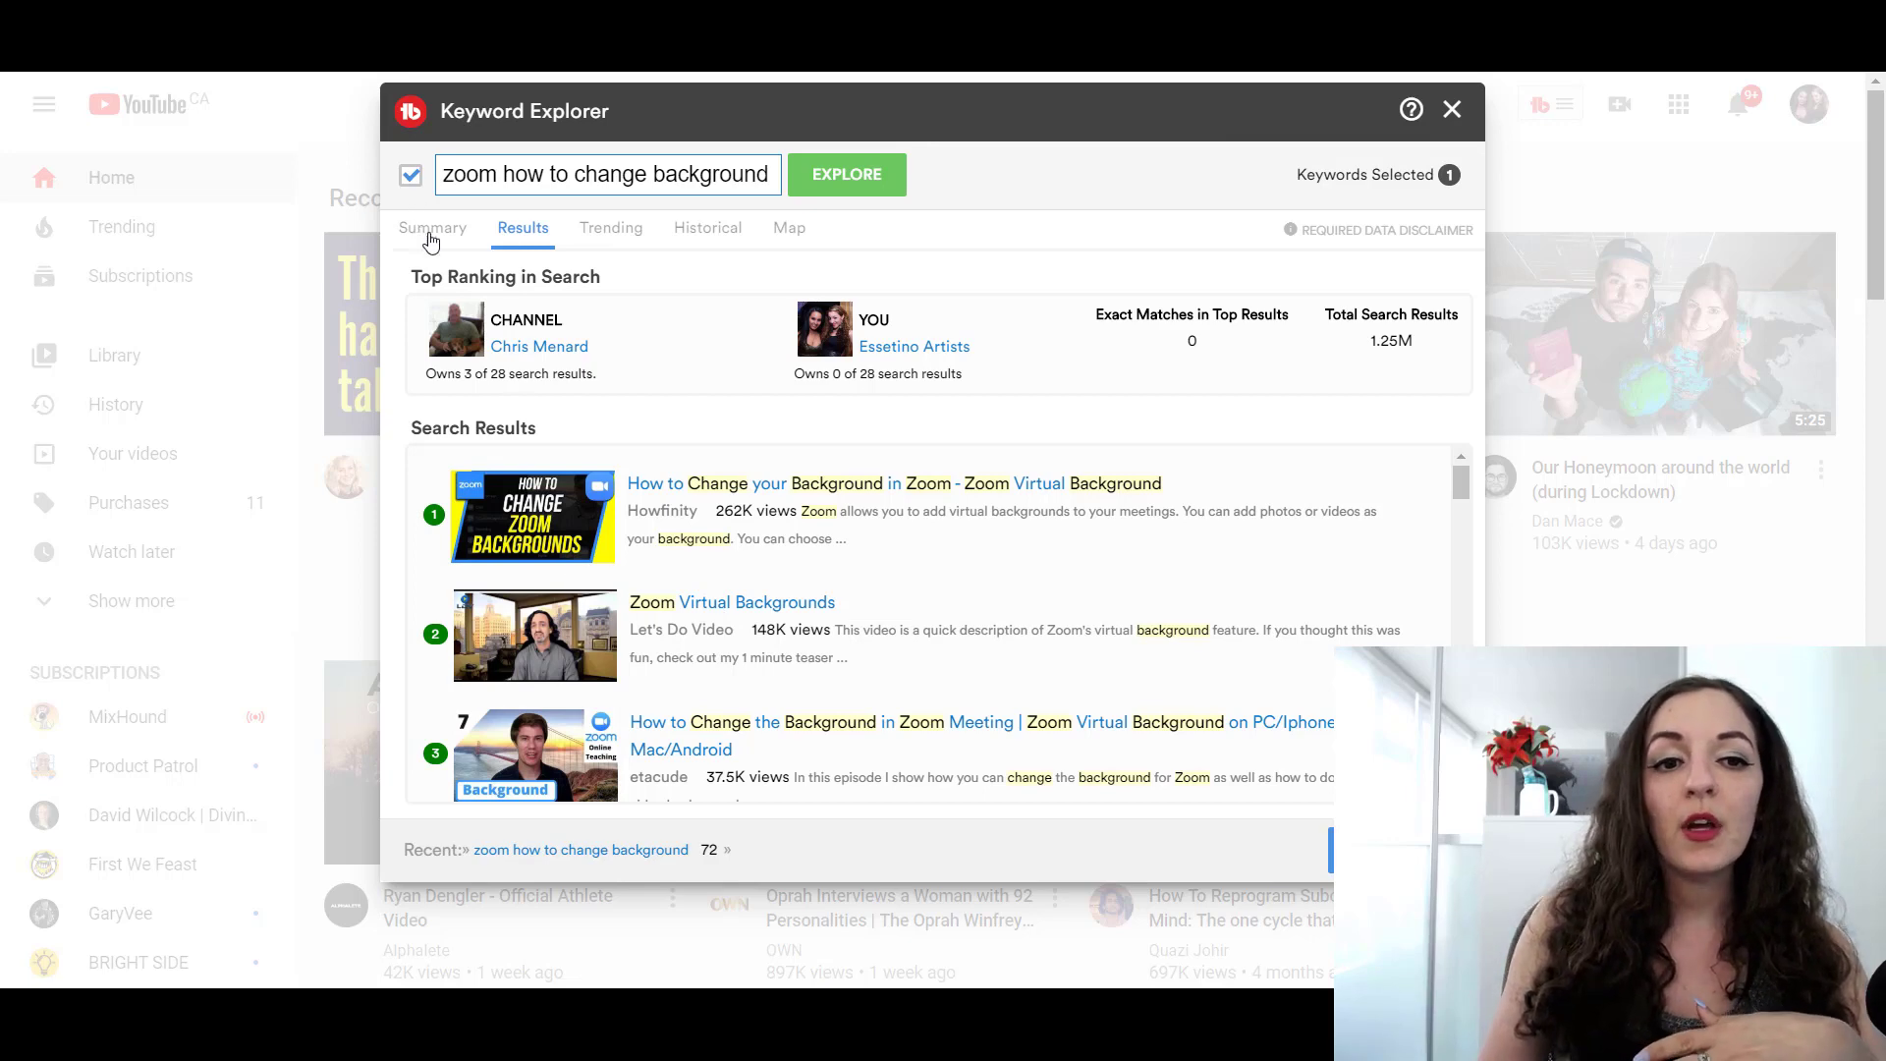
pyautogui.click(429, 234)
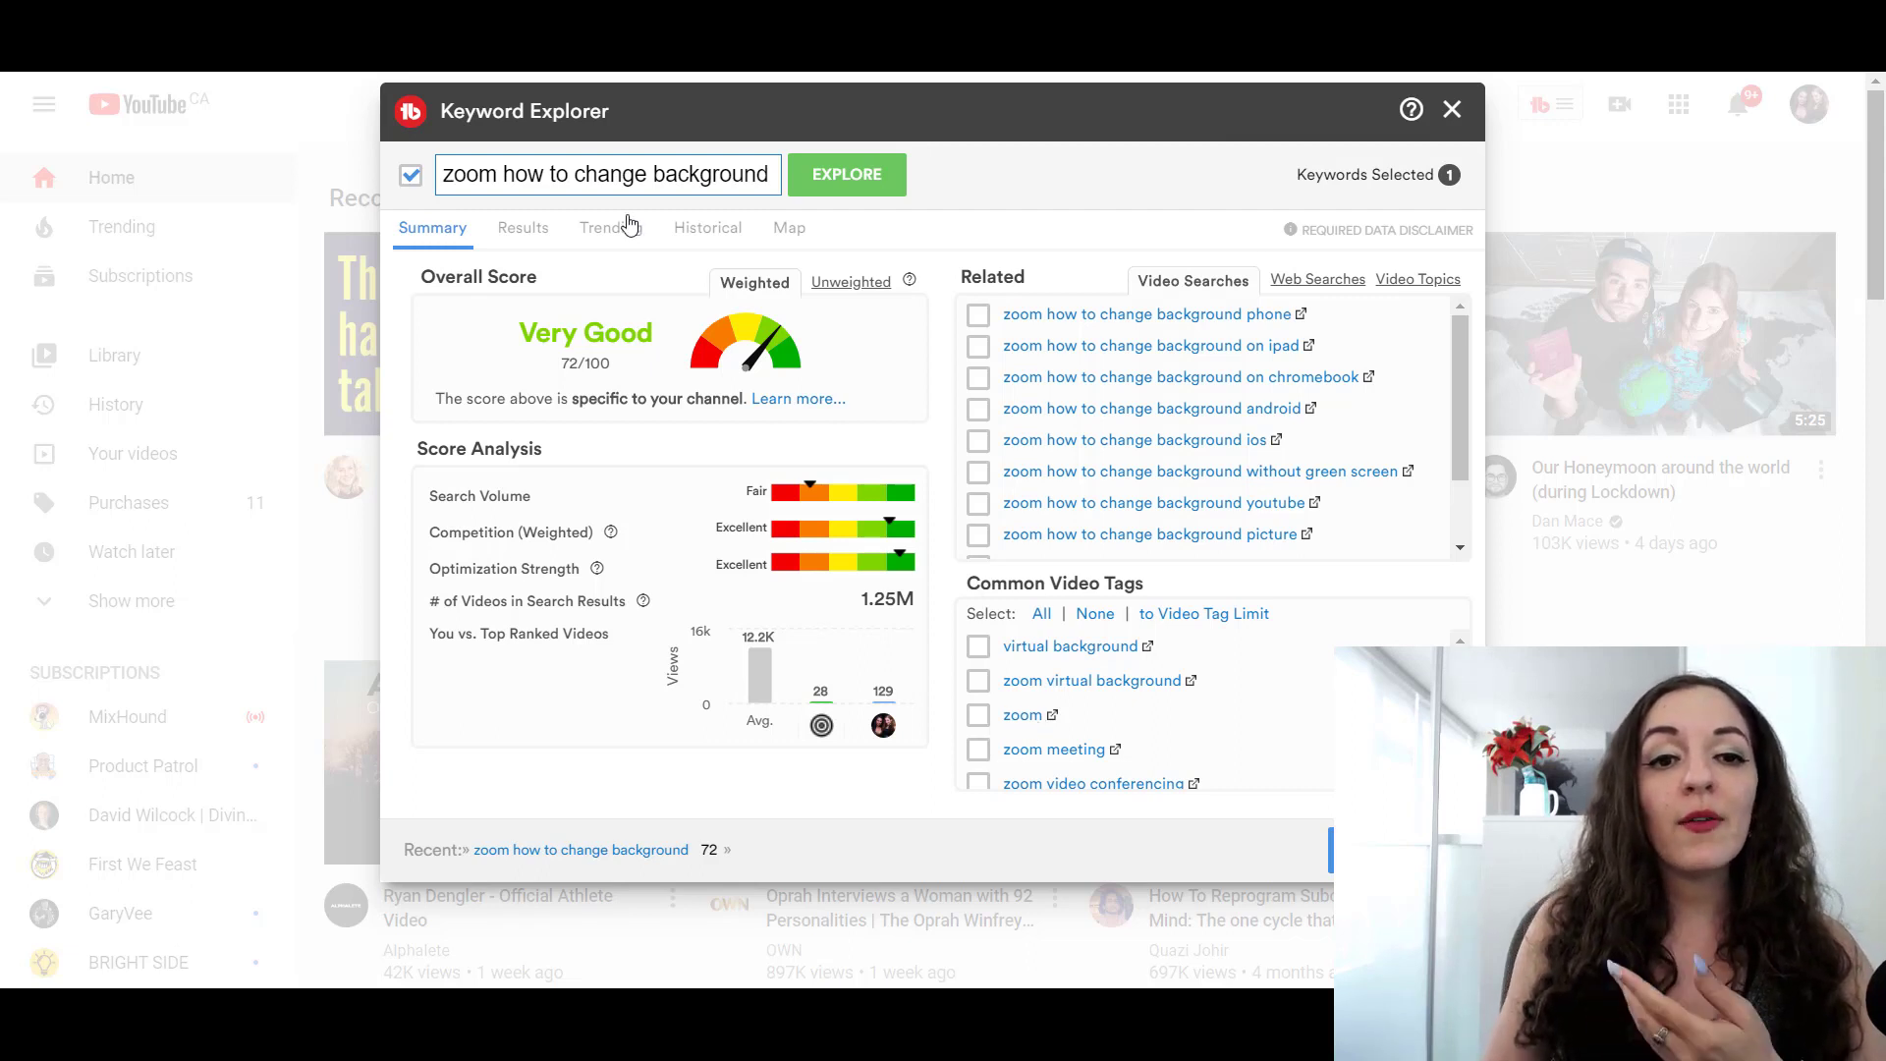
# Step: Tick the common tags zoom virtual background, zoom video conferencing and zoom video conferencing tutorial
pyautogui.moveTo(545, 187); pyautogui.dragTo(666, 189)
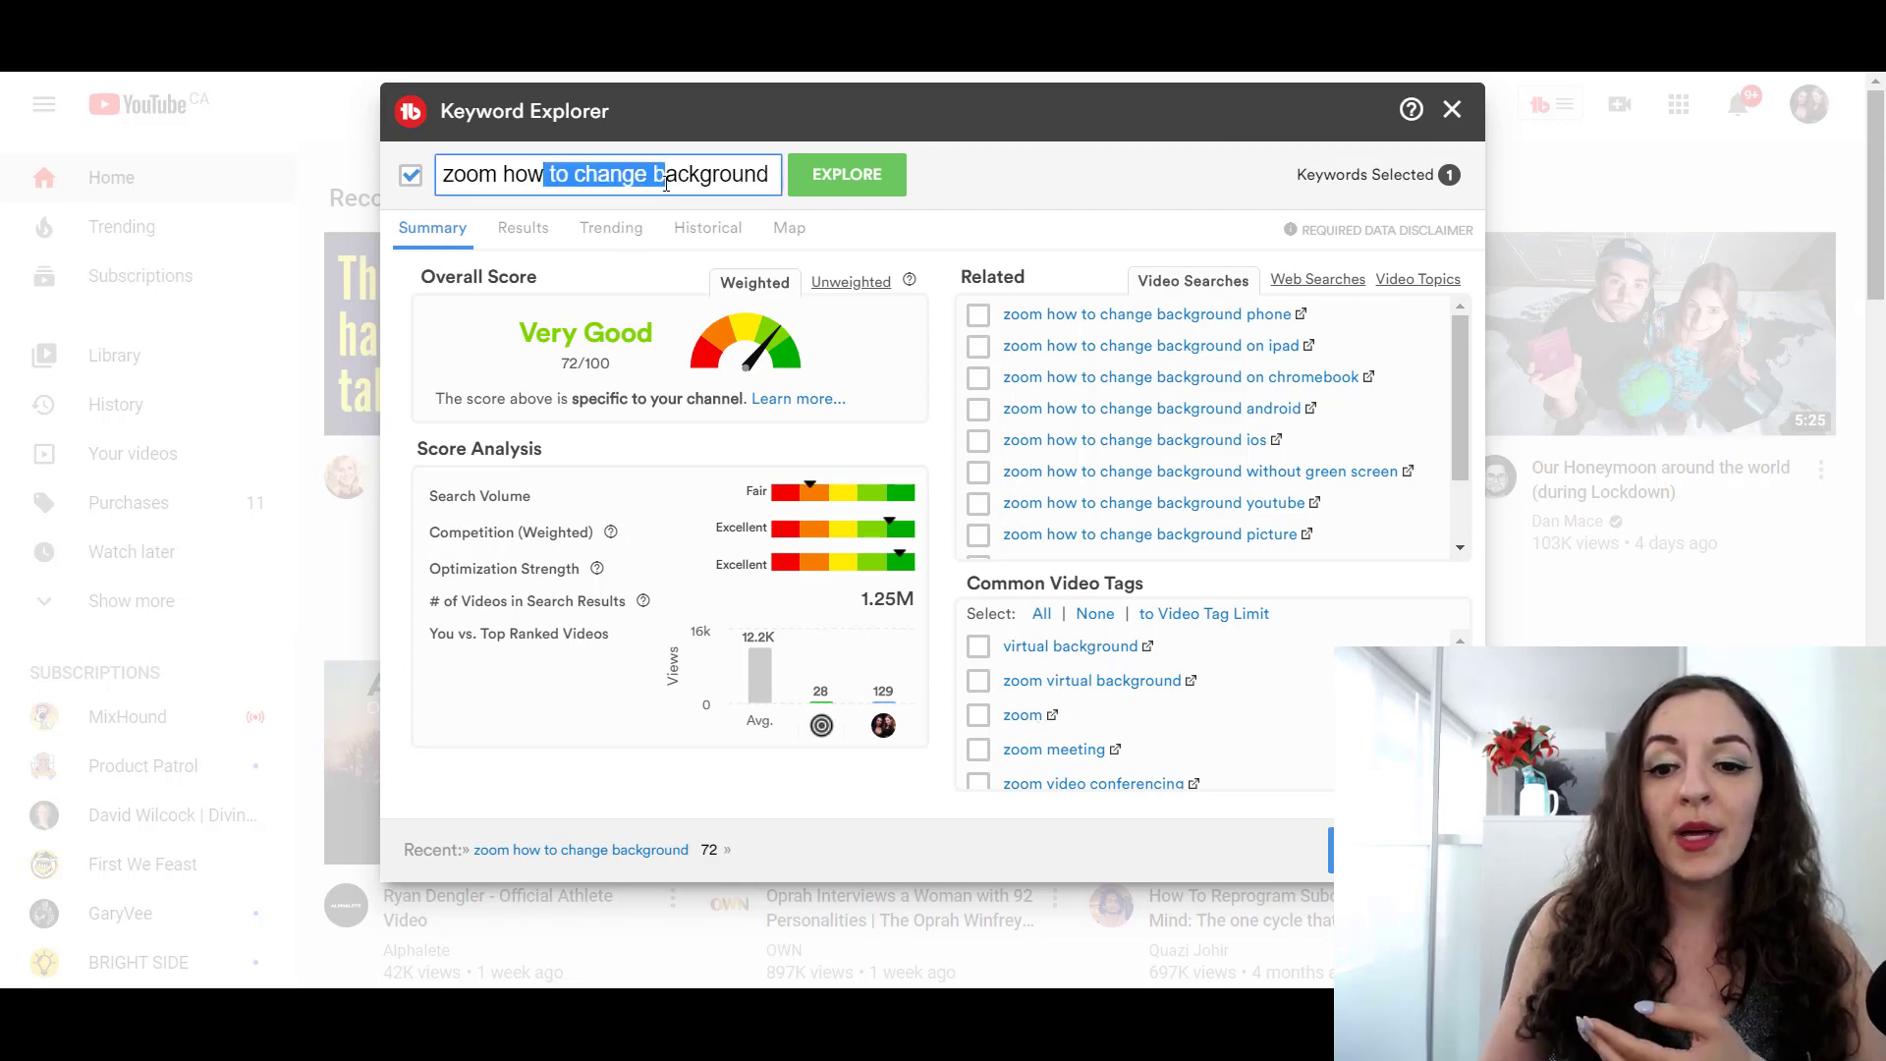
pyautogui.click(666, 190)
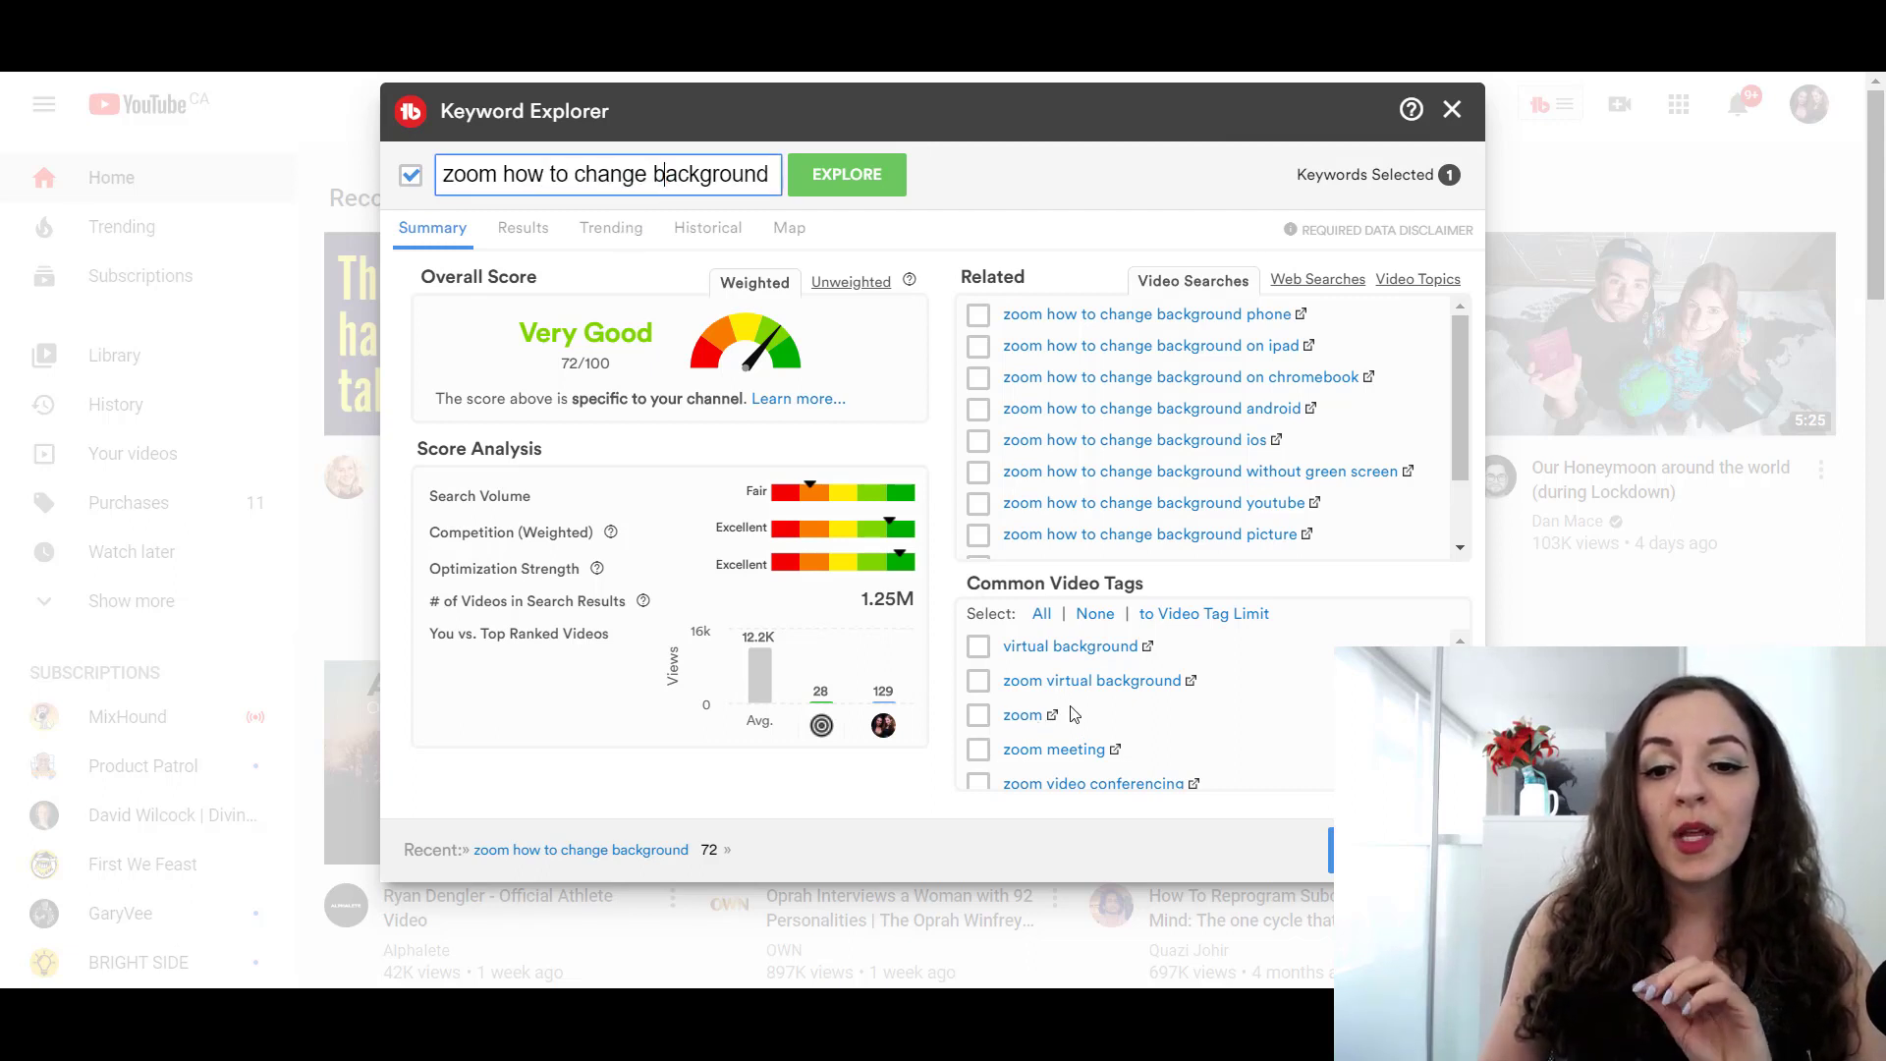
pyautogui.click(978, 683)
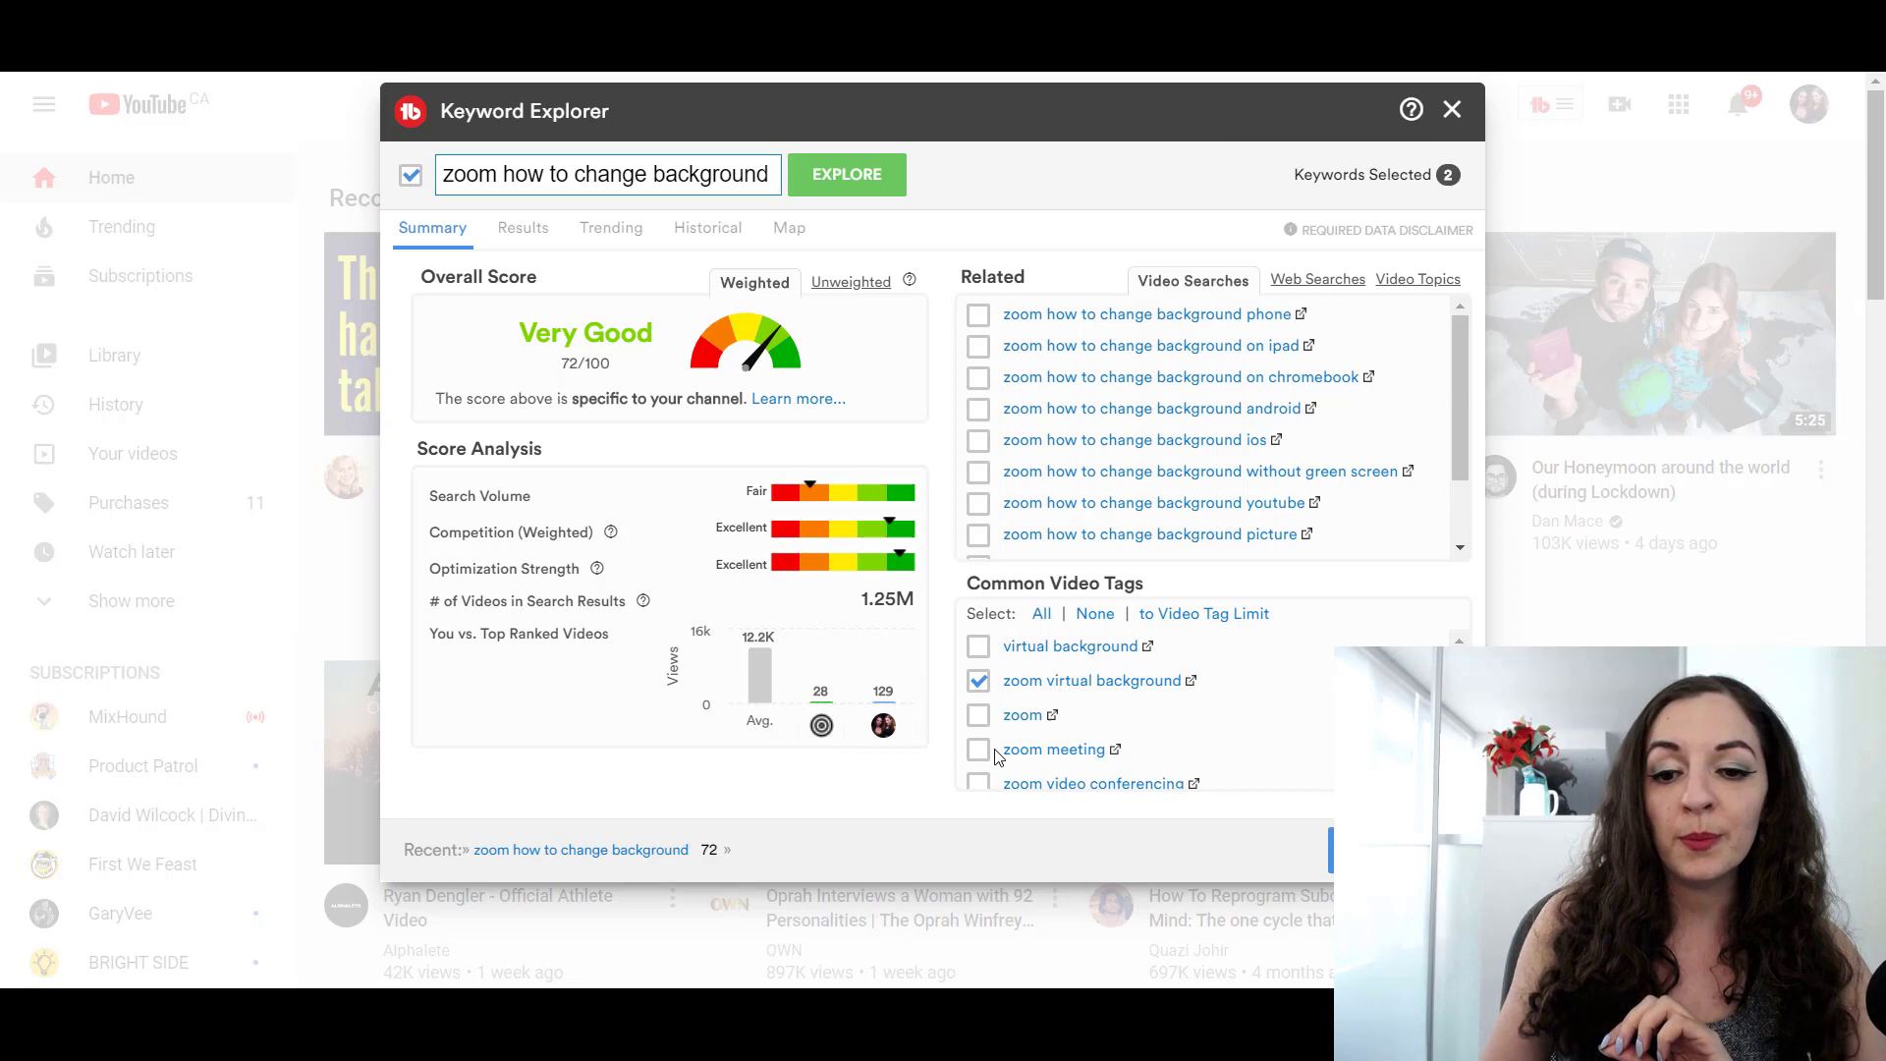
pyautogui.scroll(-1, 995, 752)
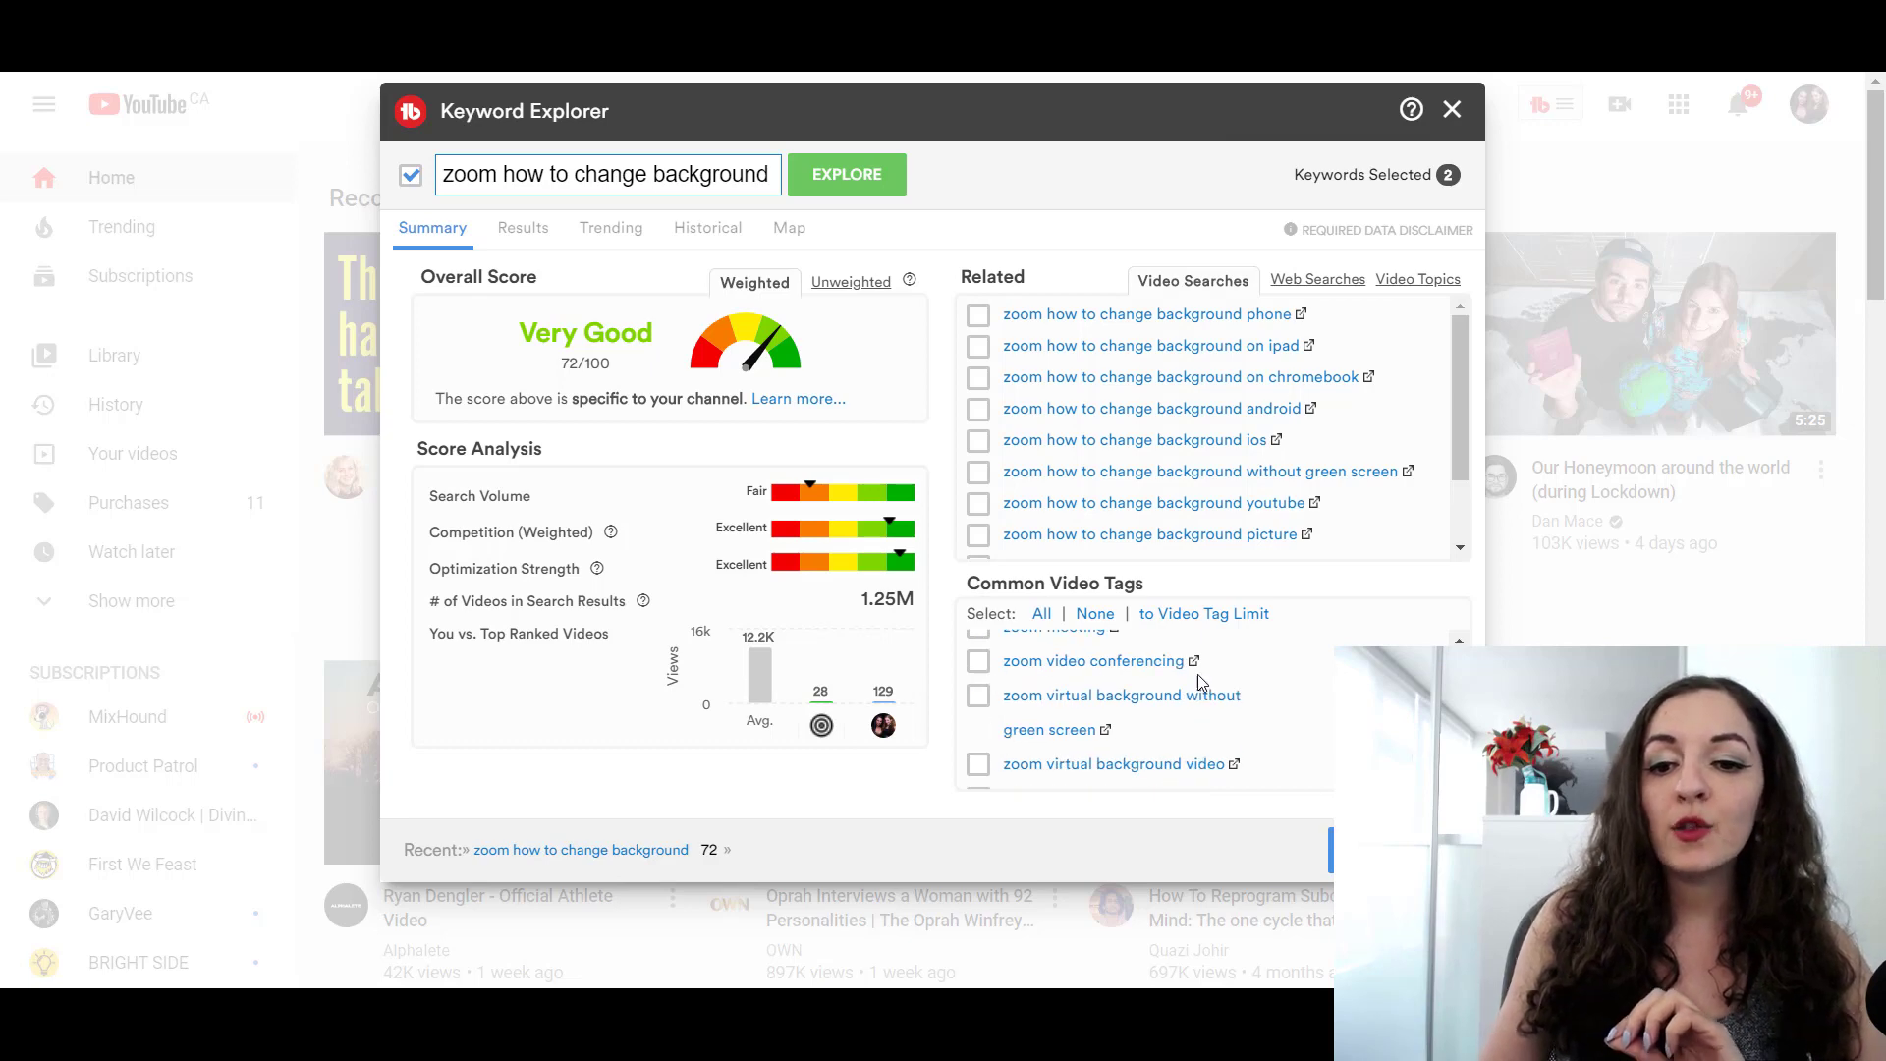
pyautogui.click(980, 665)
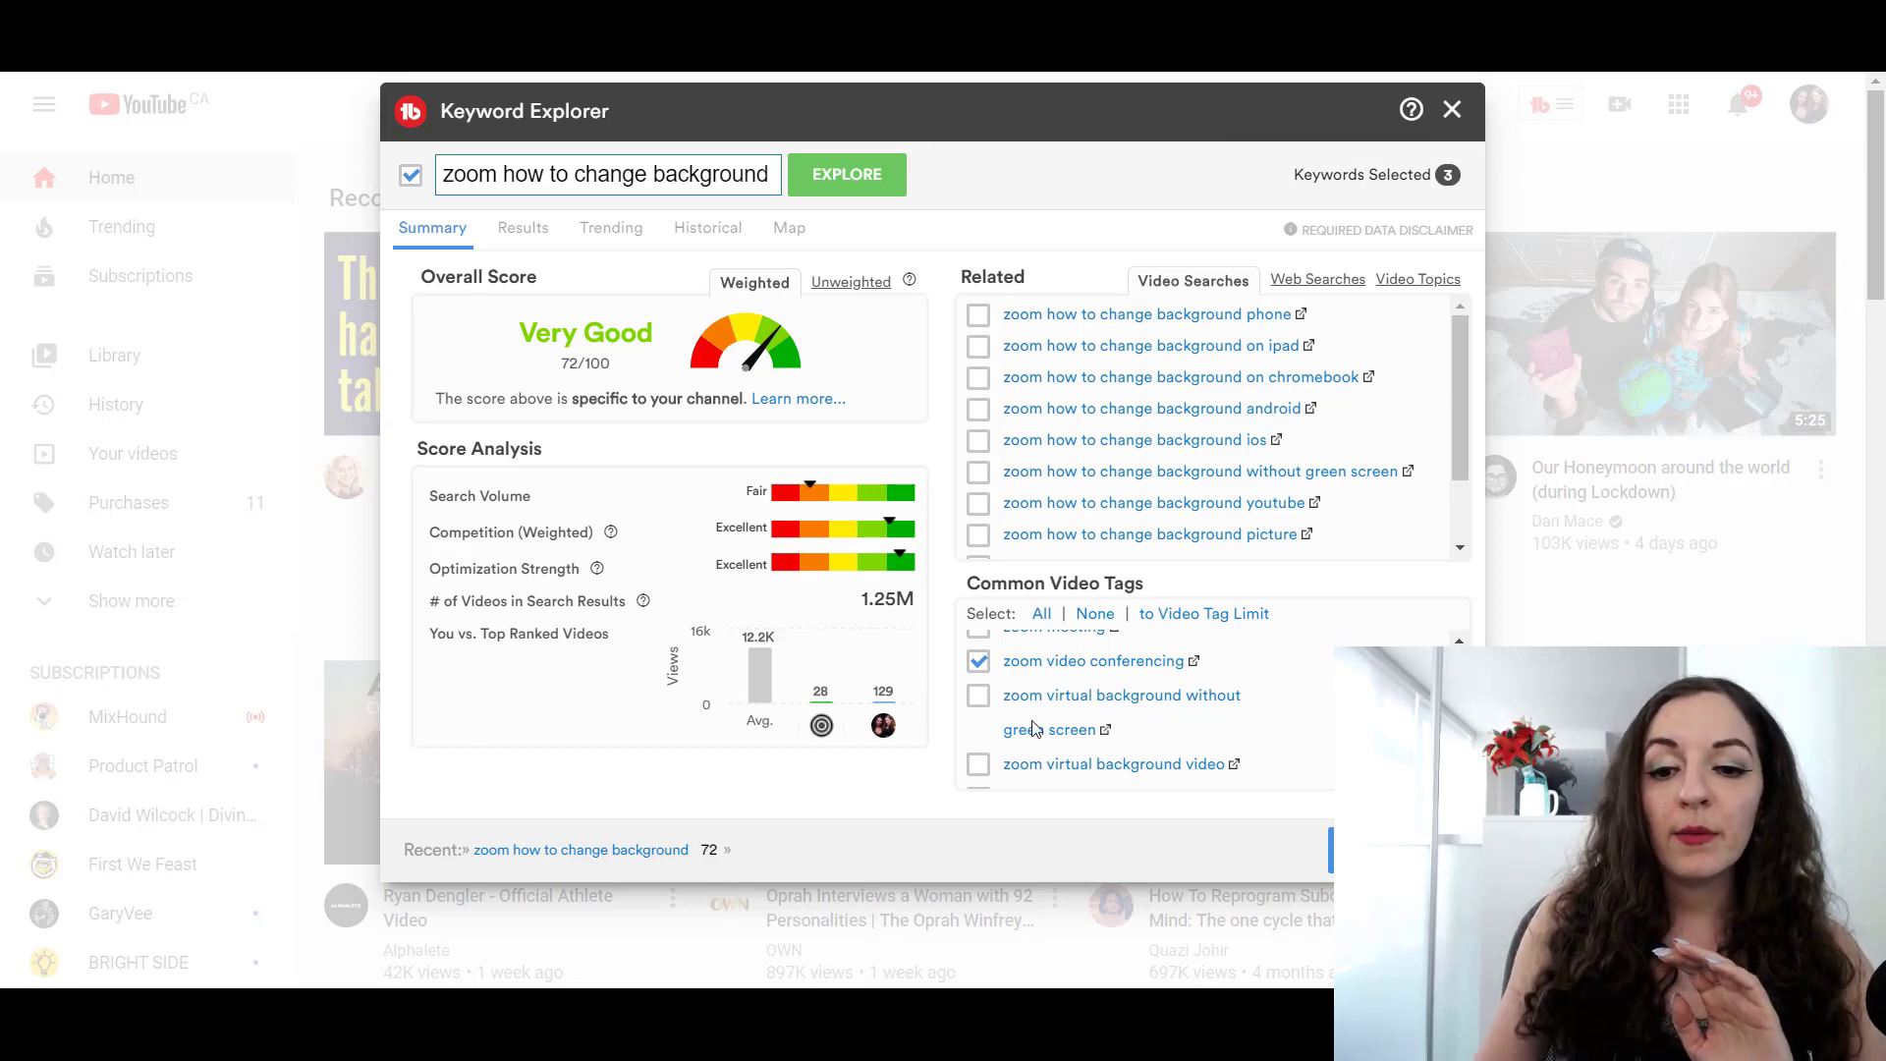
pyautogui.scroll(-2, 1034, 727)
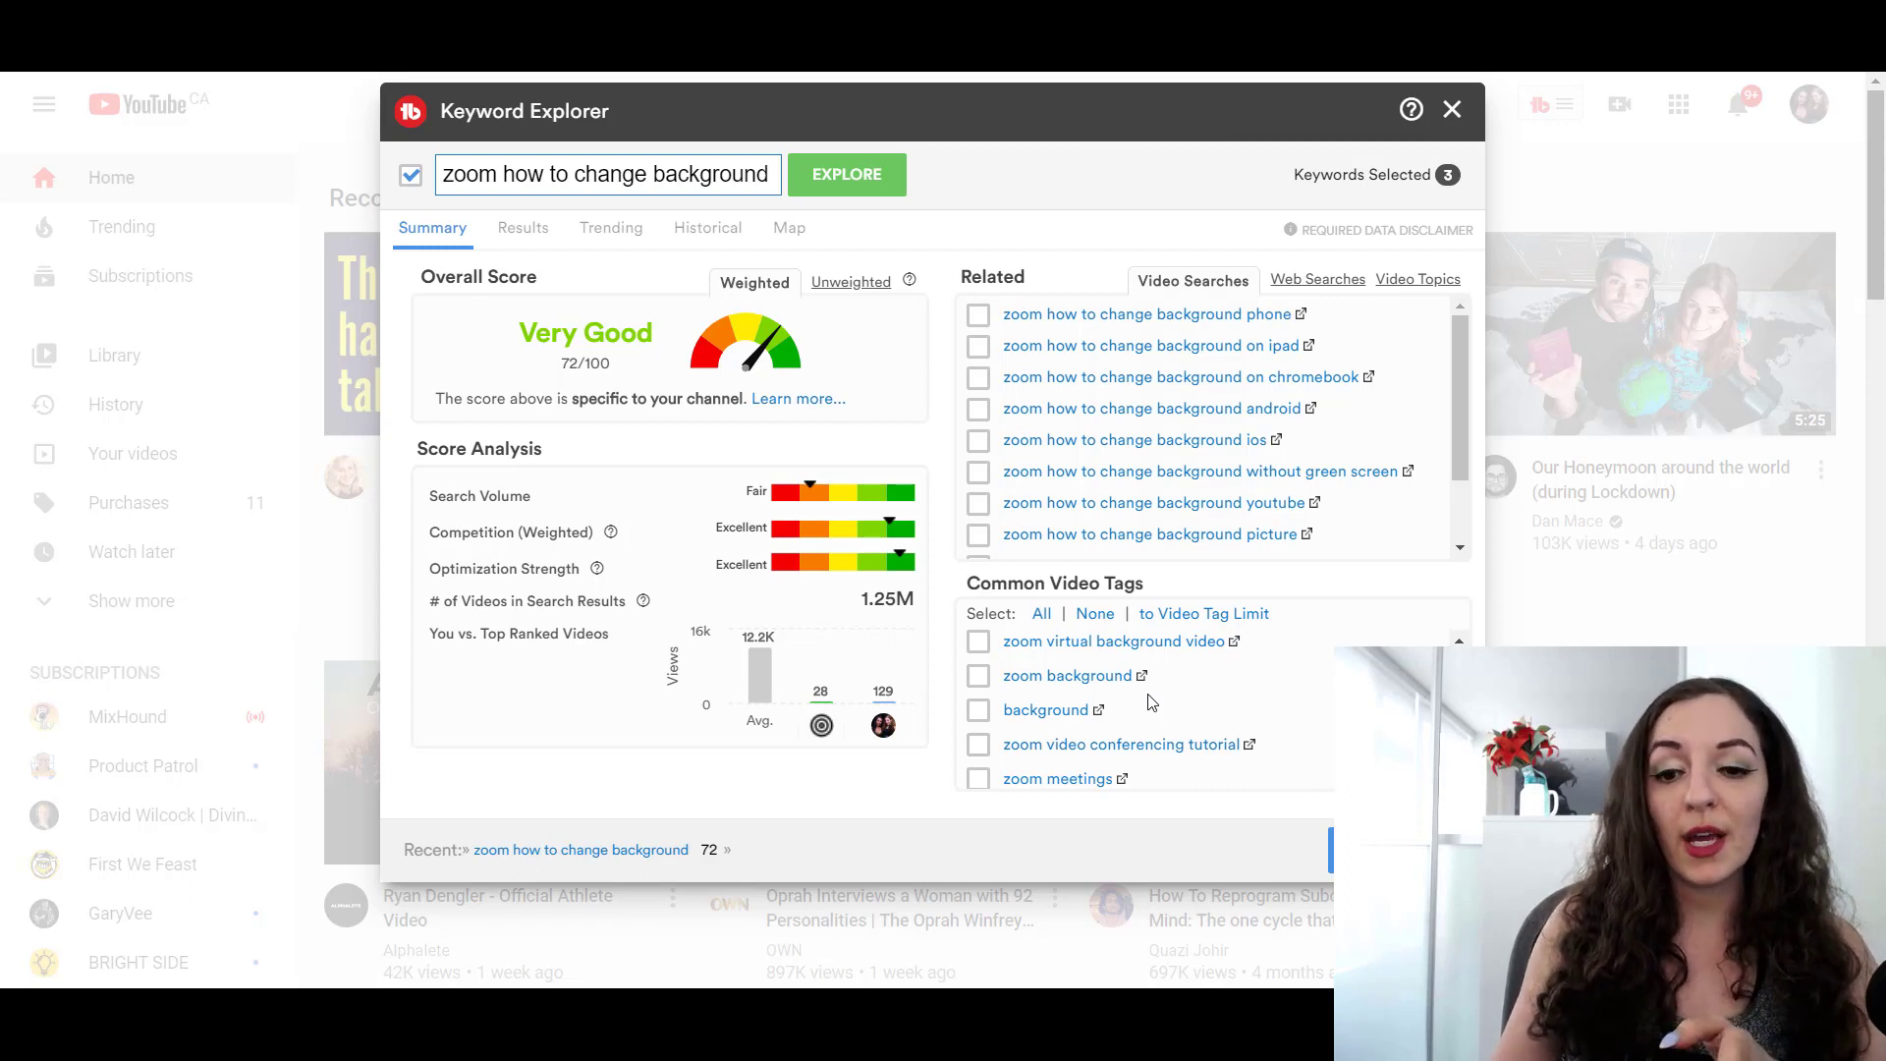
pyautogui.click(979, 745)
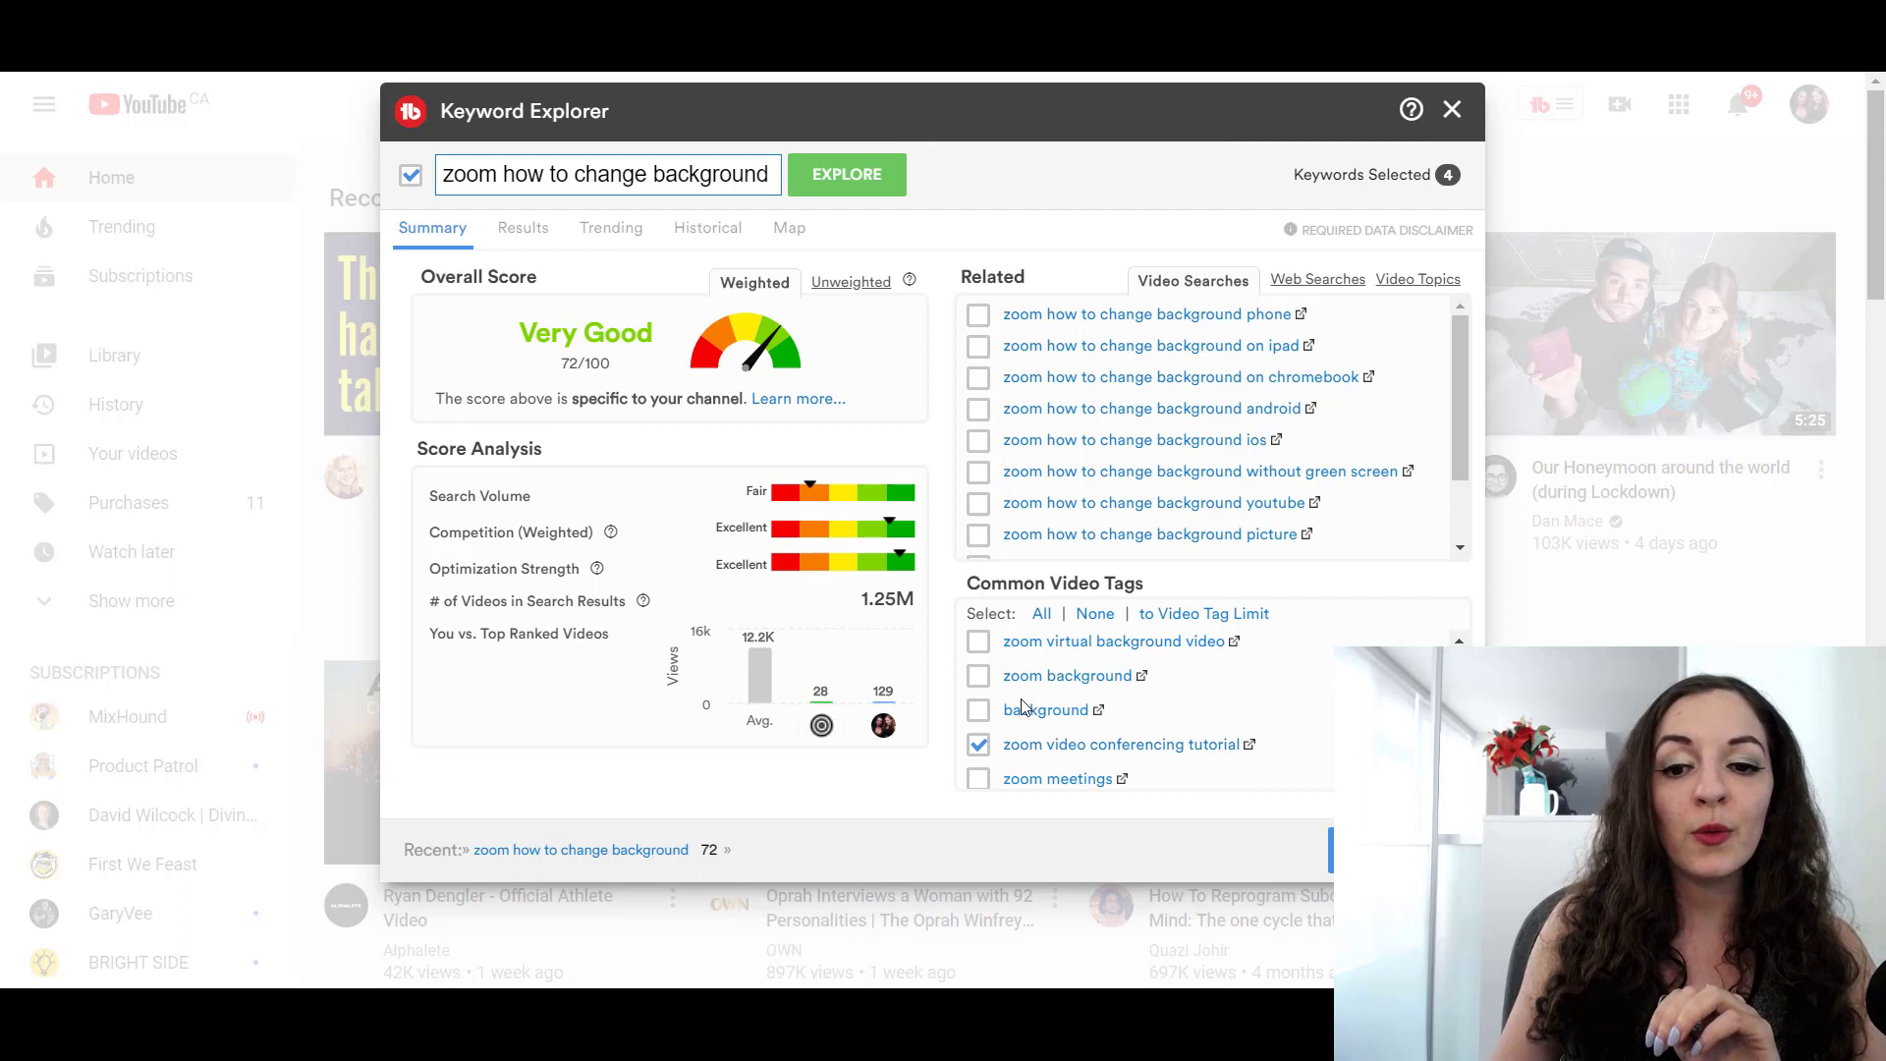
# Step: Tick the tags 'zoom green screen' and 'how to change the background in zoom'
pyautogui.scroll(-1, 1049, 725)
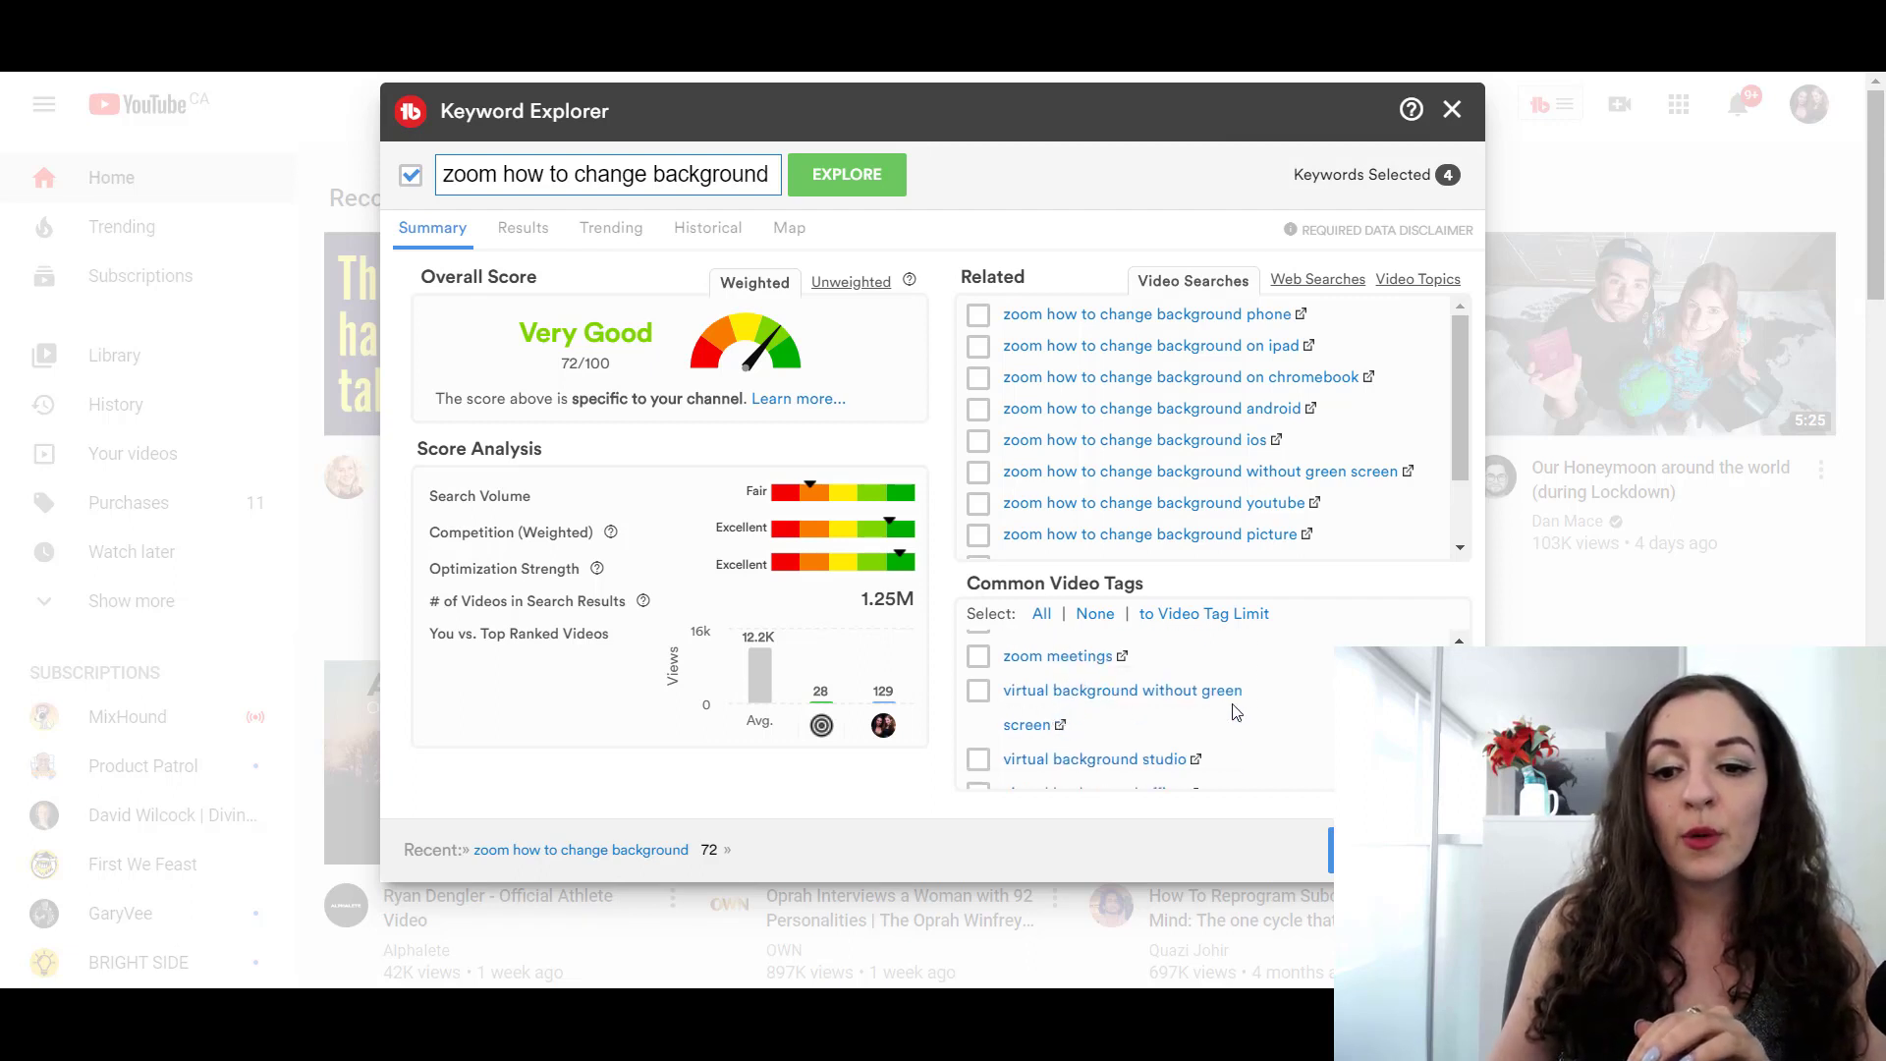
pyautogui.scroll(-1, 1081, 720)
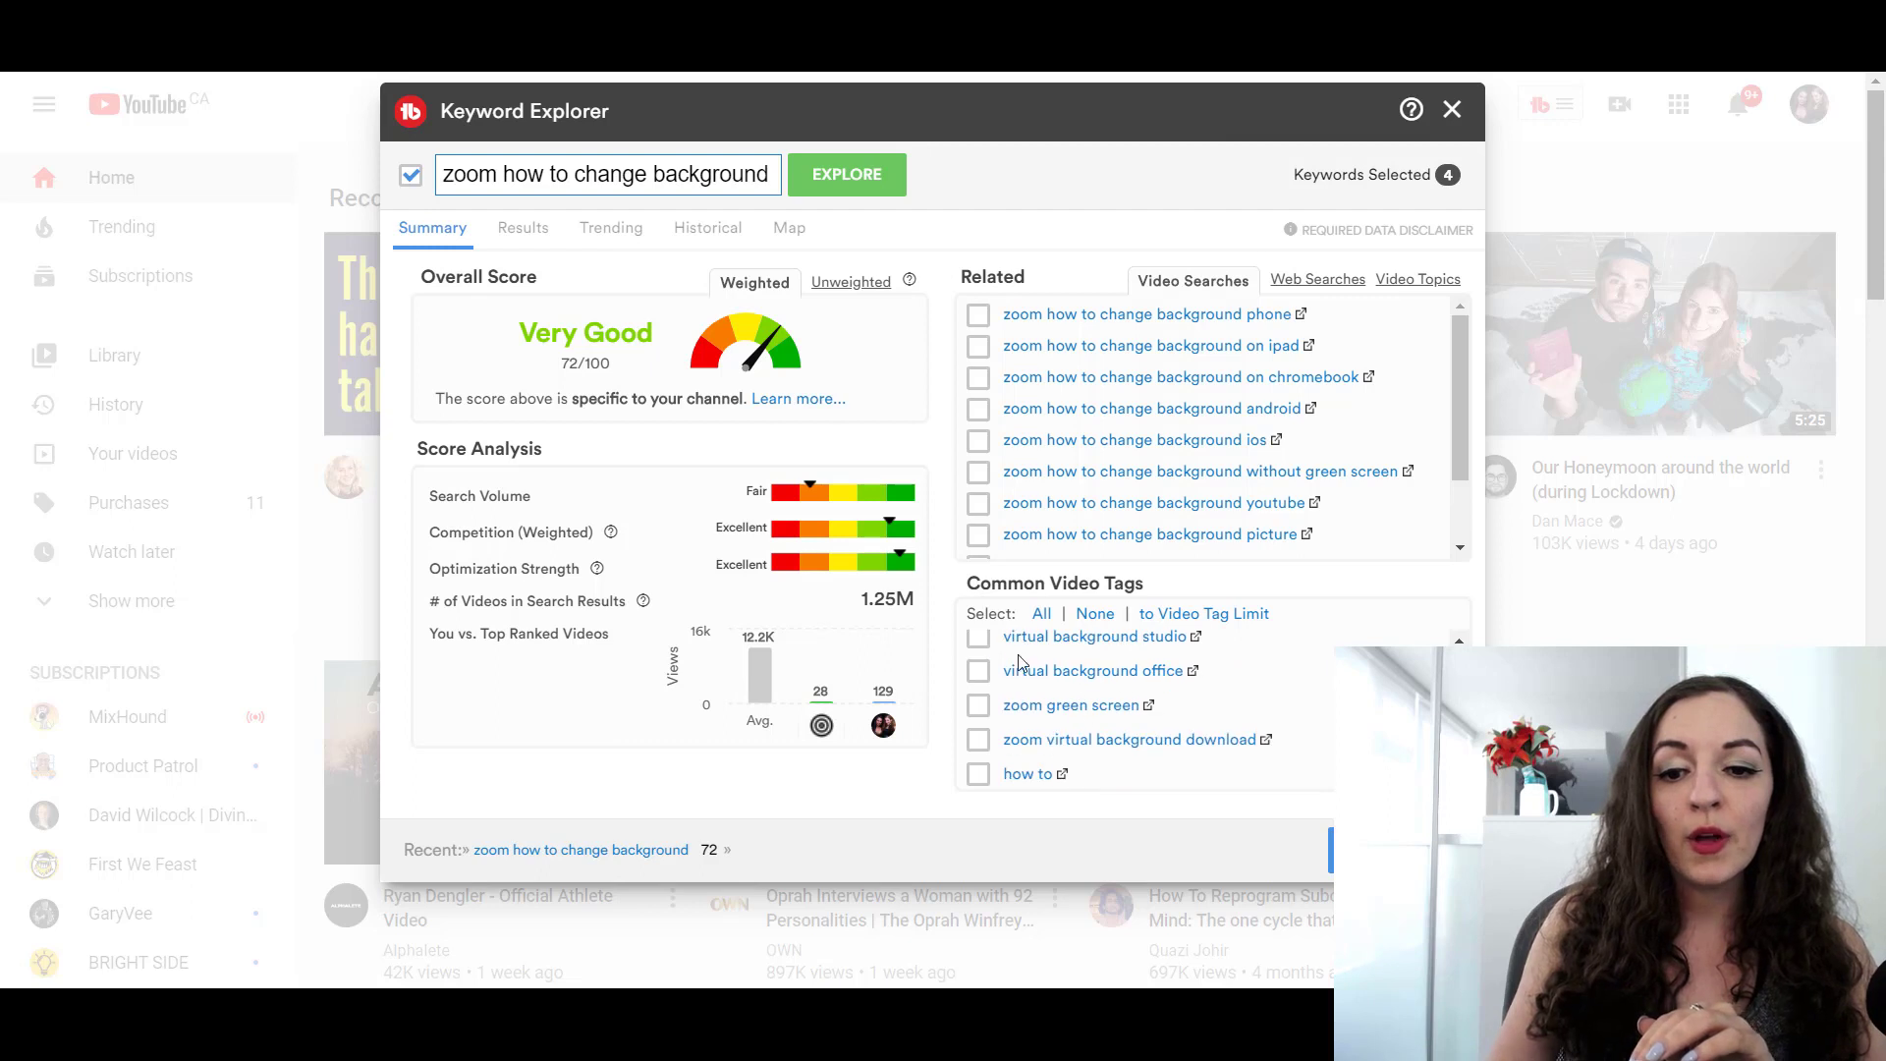
pyautogui.scroll(1, 1080, 722)
pyautogui.scroll(-1, 1078, 737)
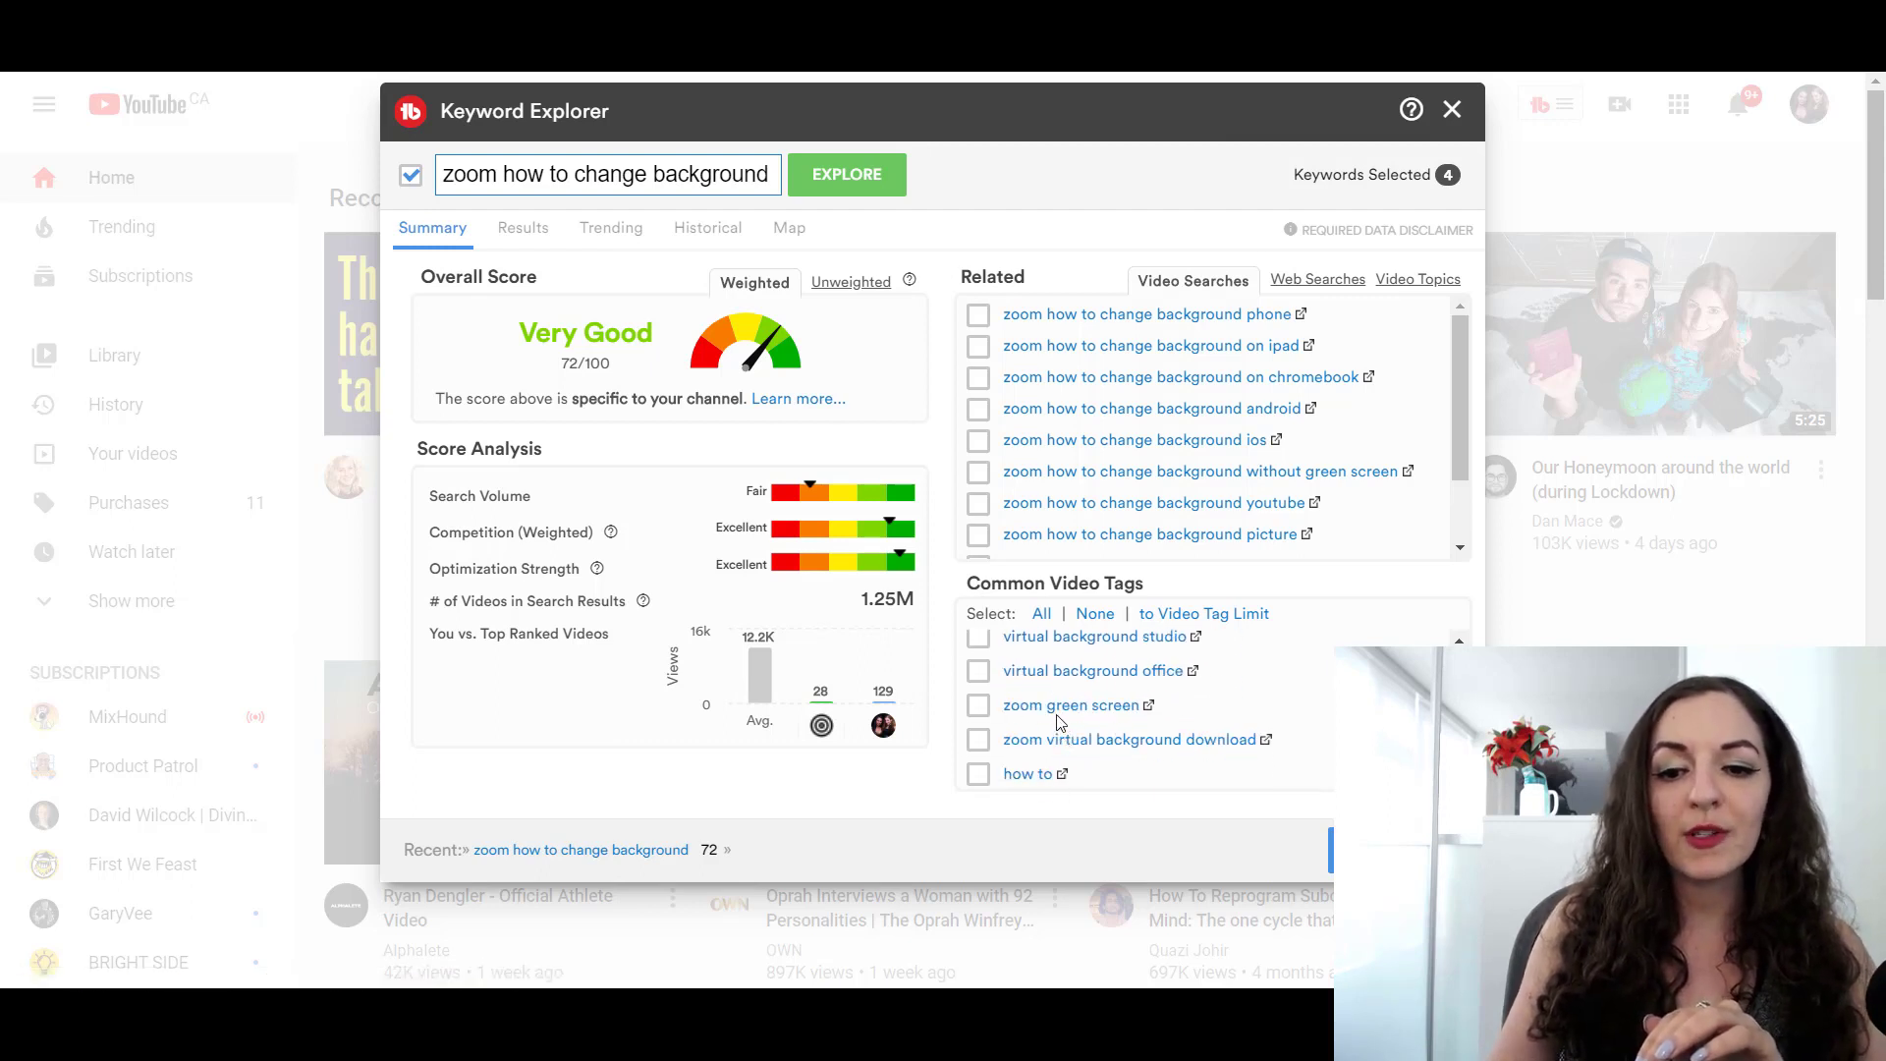
pyautogui.click(978, 709)
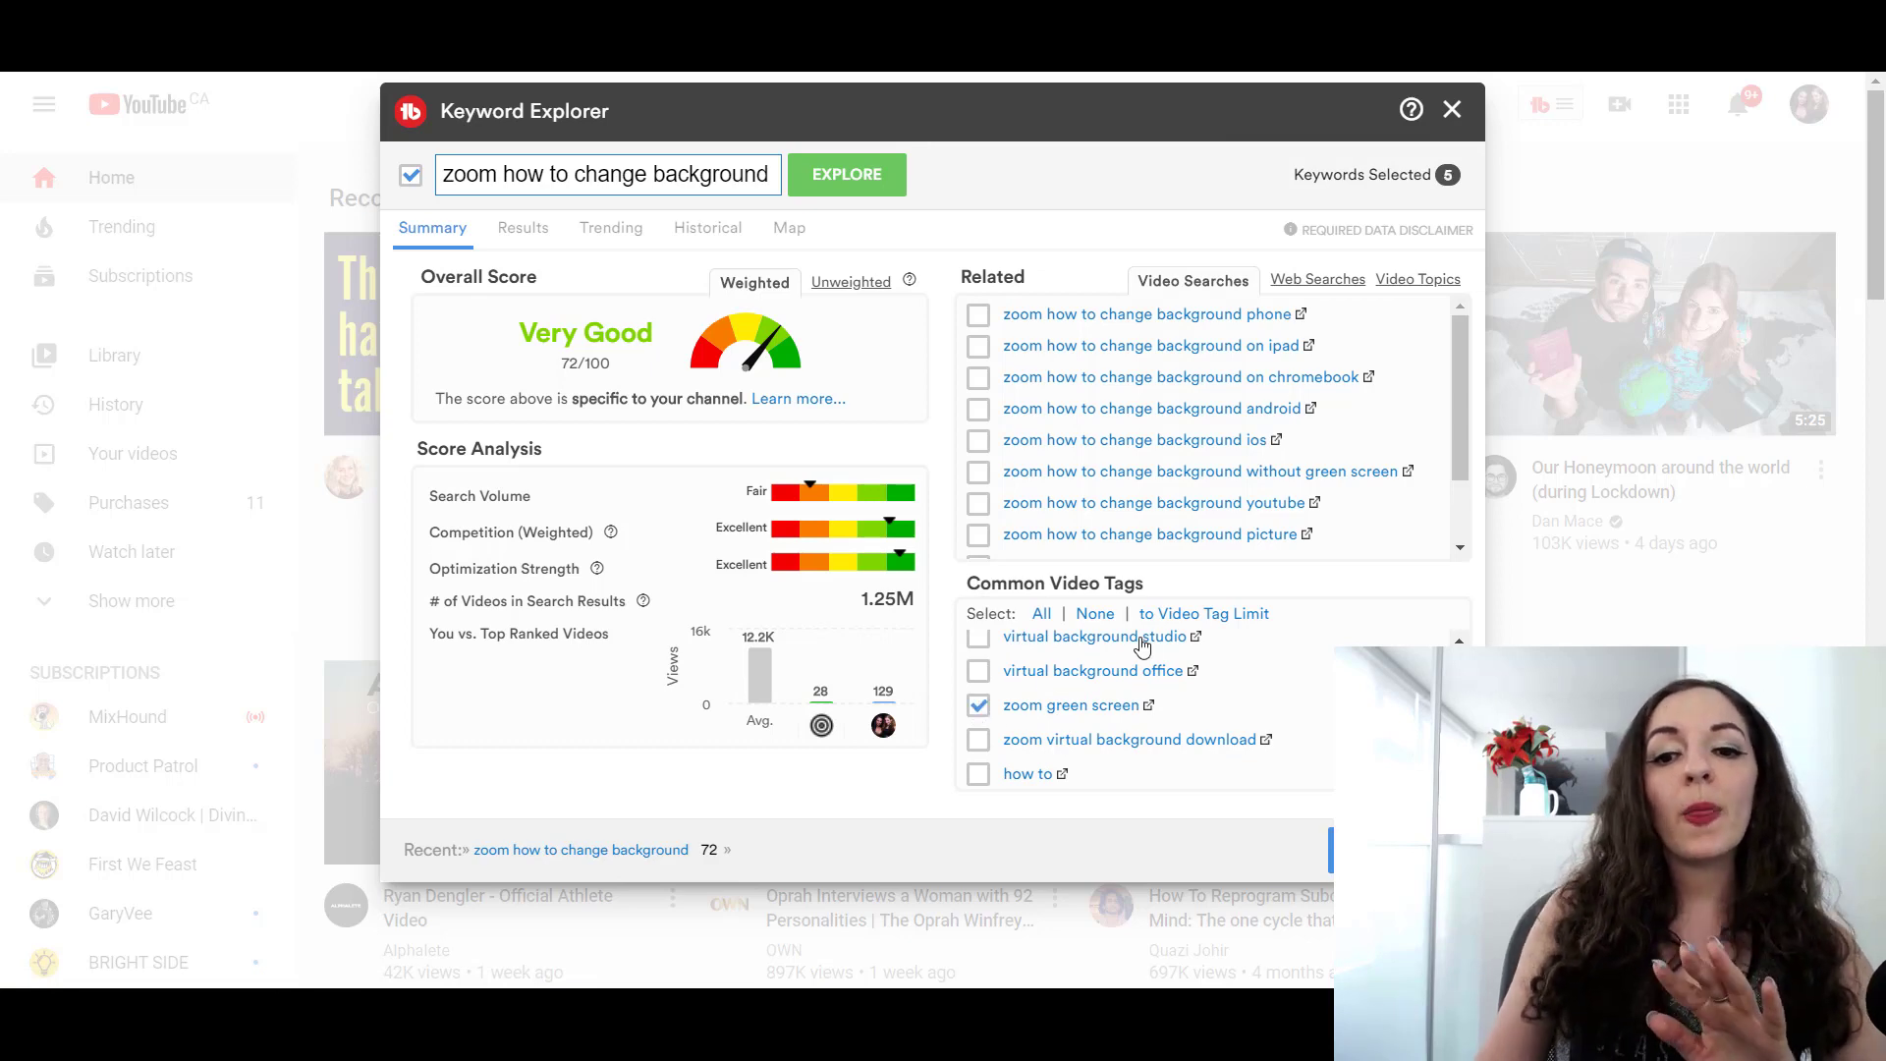
pyautogui.scroll(-3, 1139, 668)
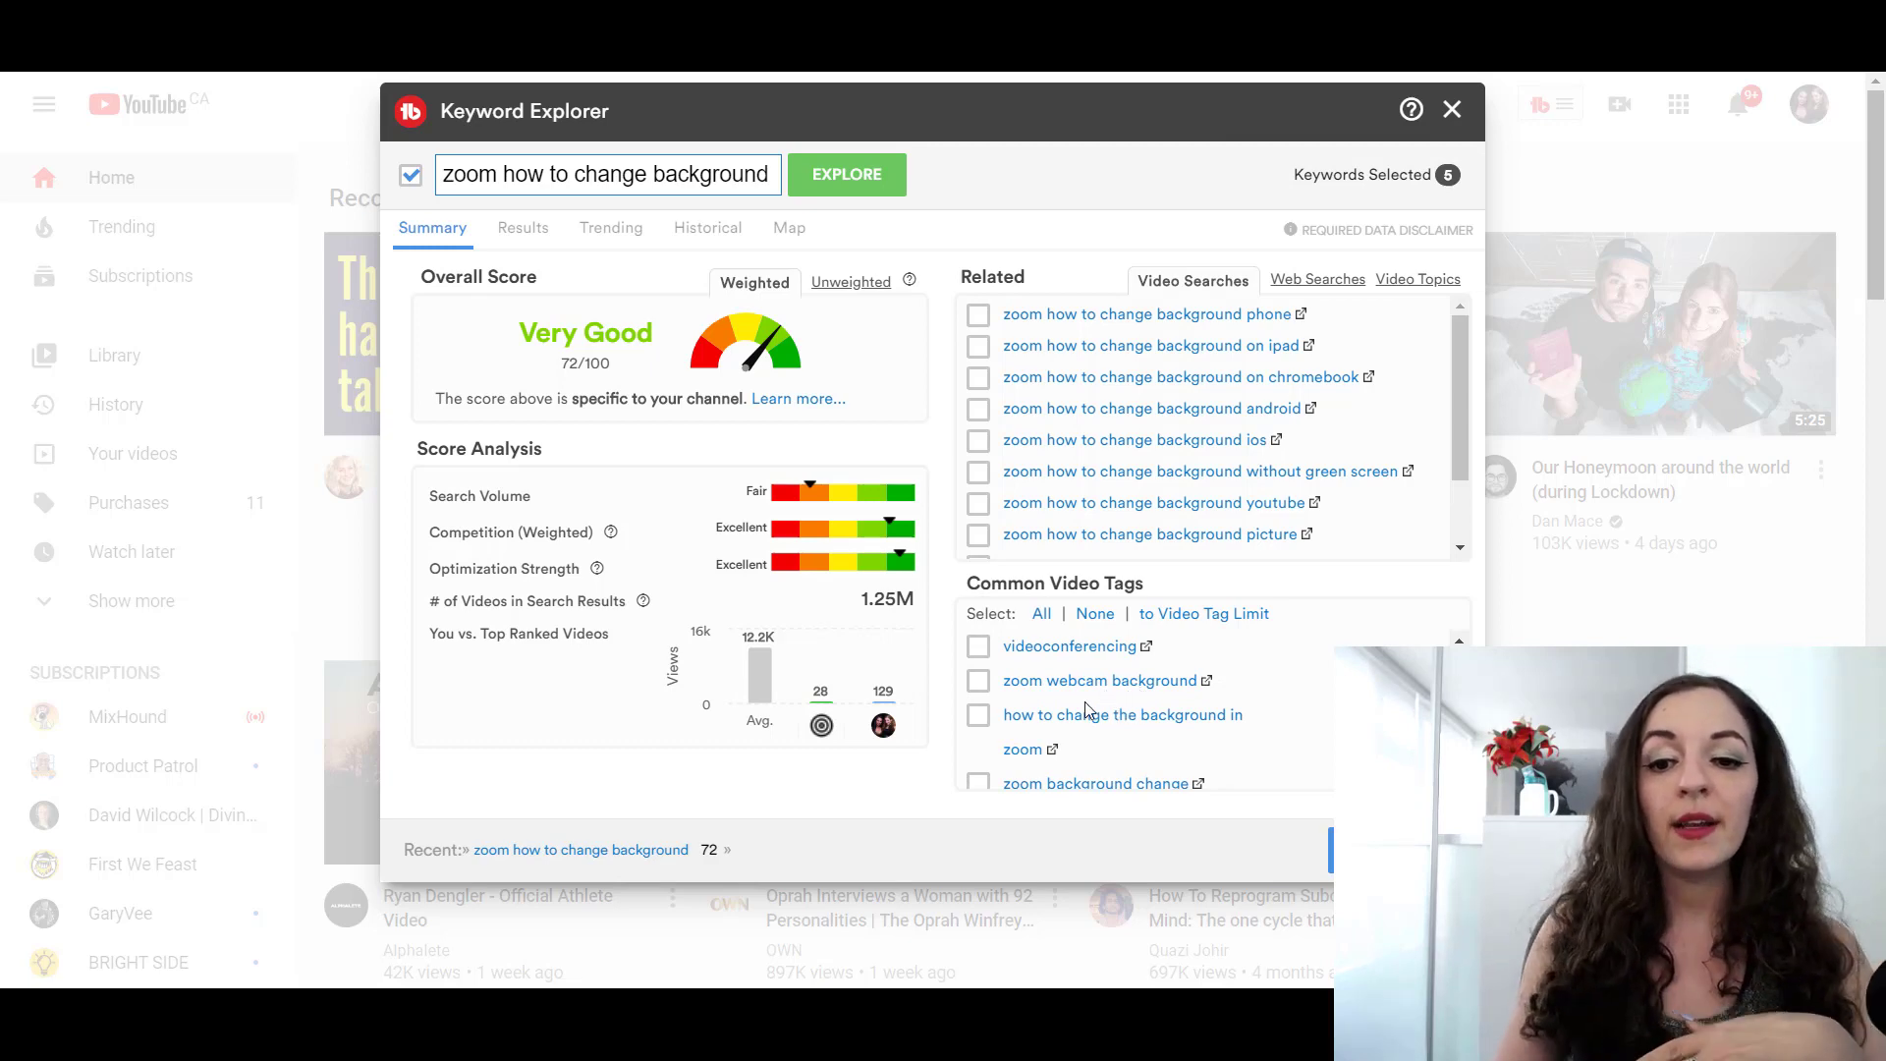
pyautogui.click(975, 724)
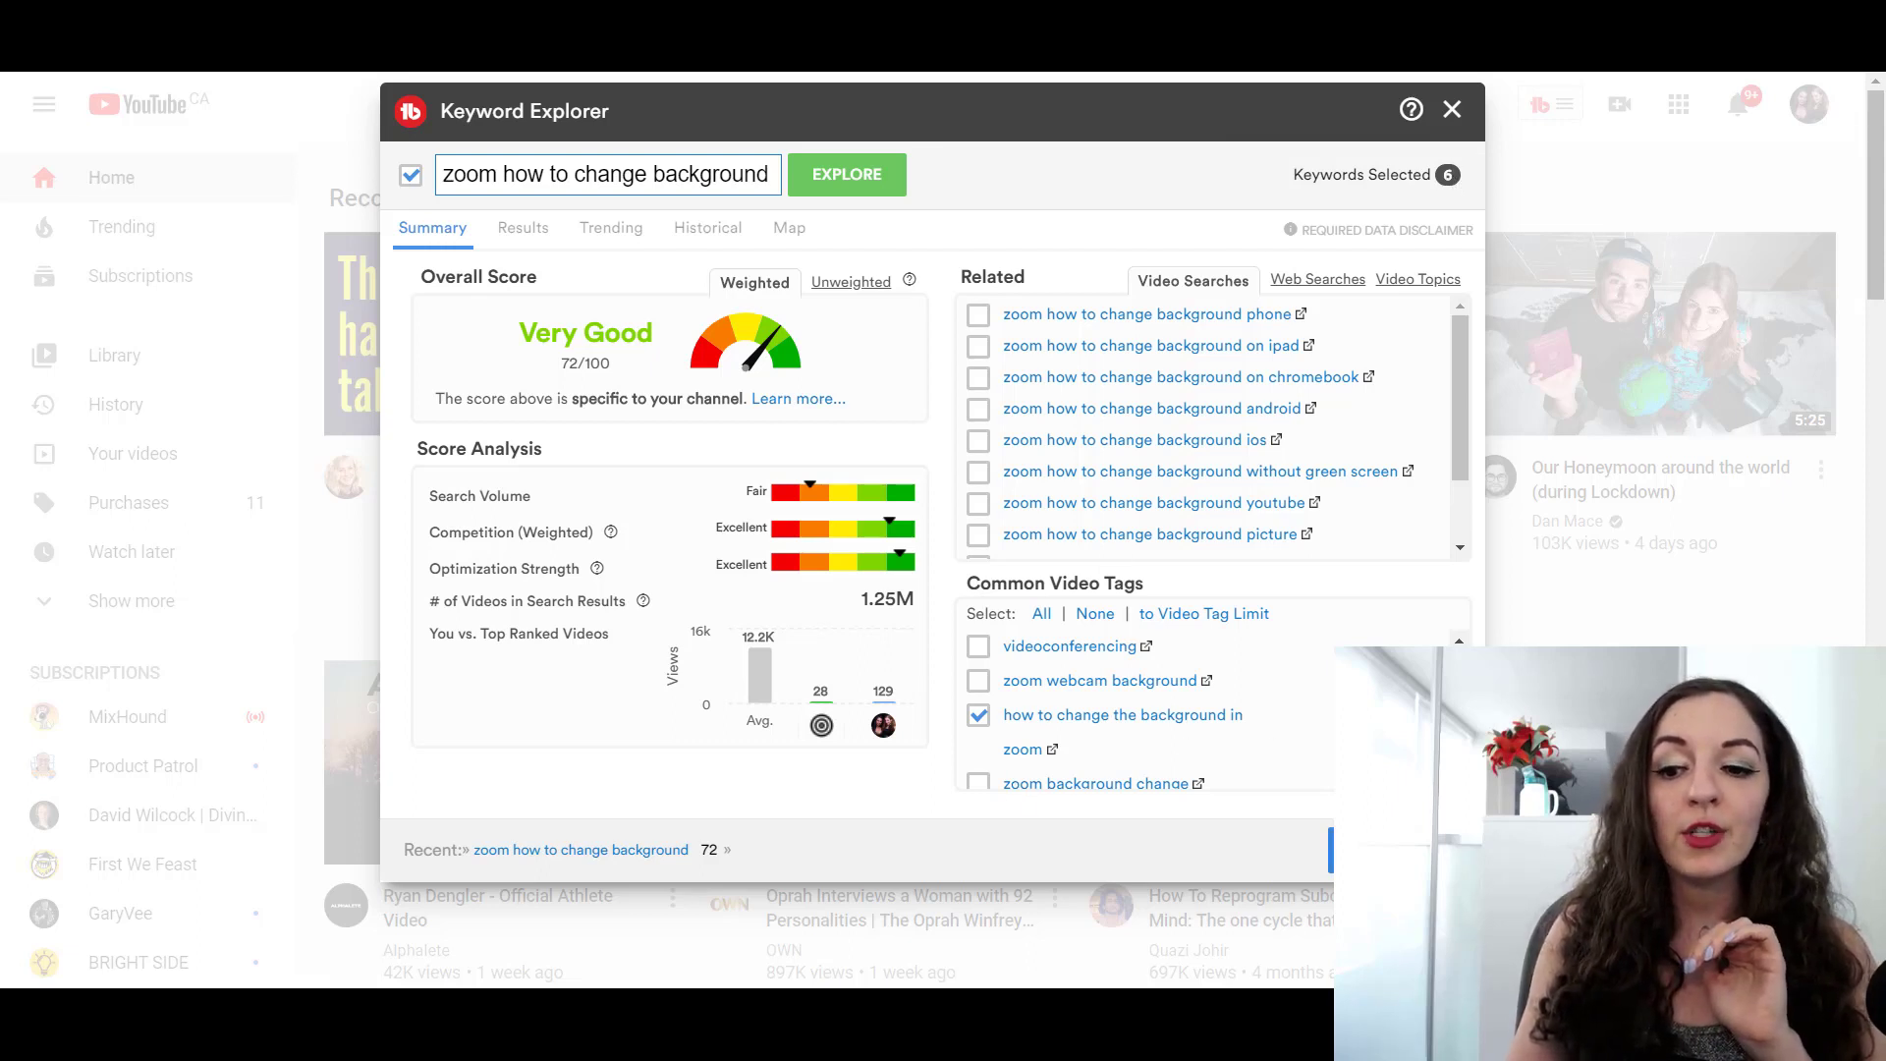
# Step: Copy the six selected keywords to the clipboard from the selected-keywords menu
pyautogui.click(1439, 583)
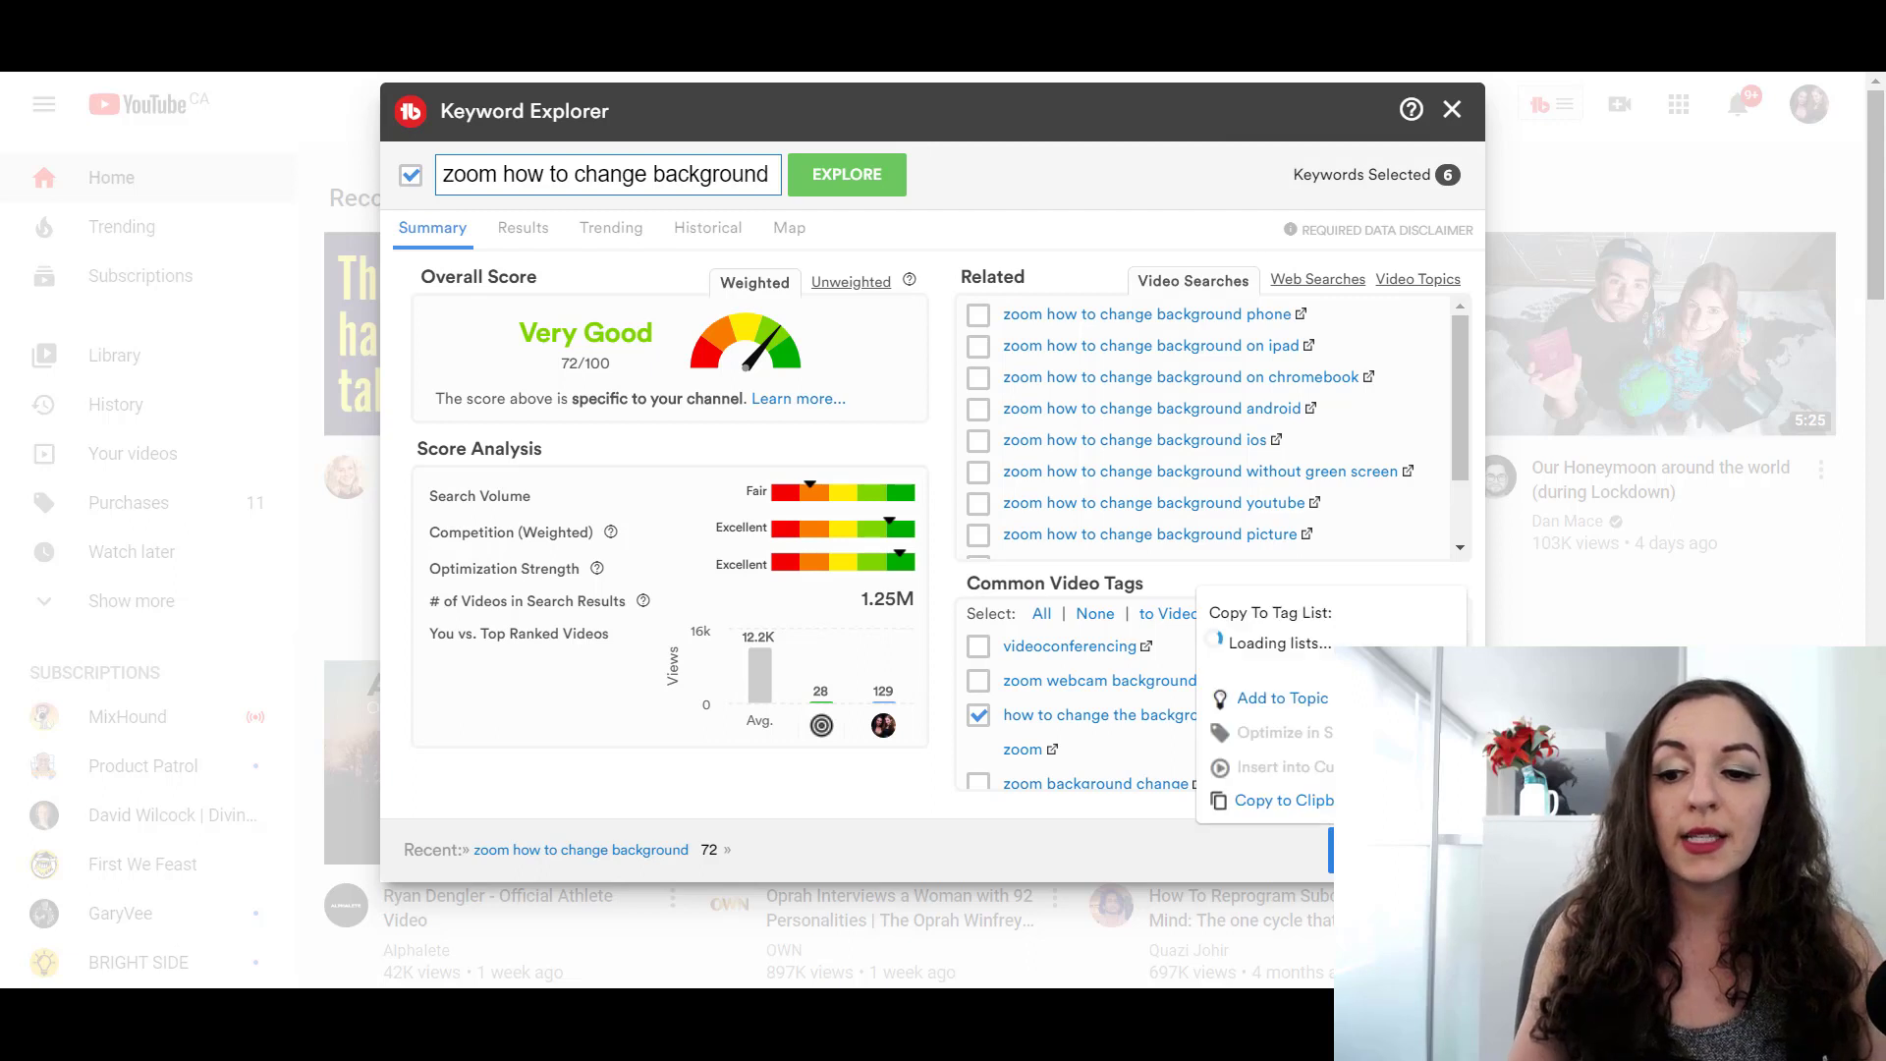
pyautogui.click(1276, 802)
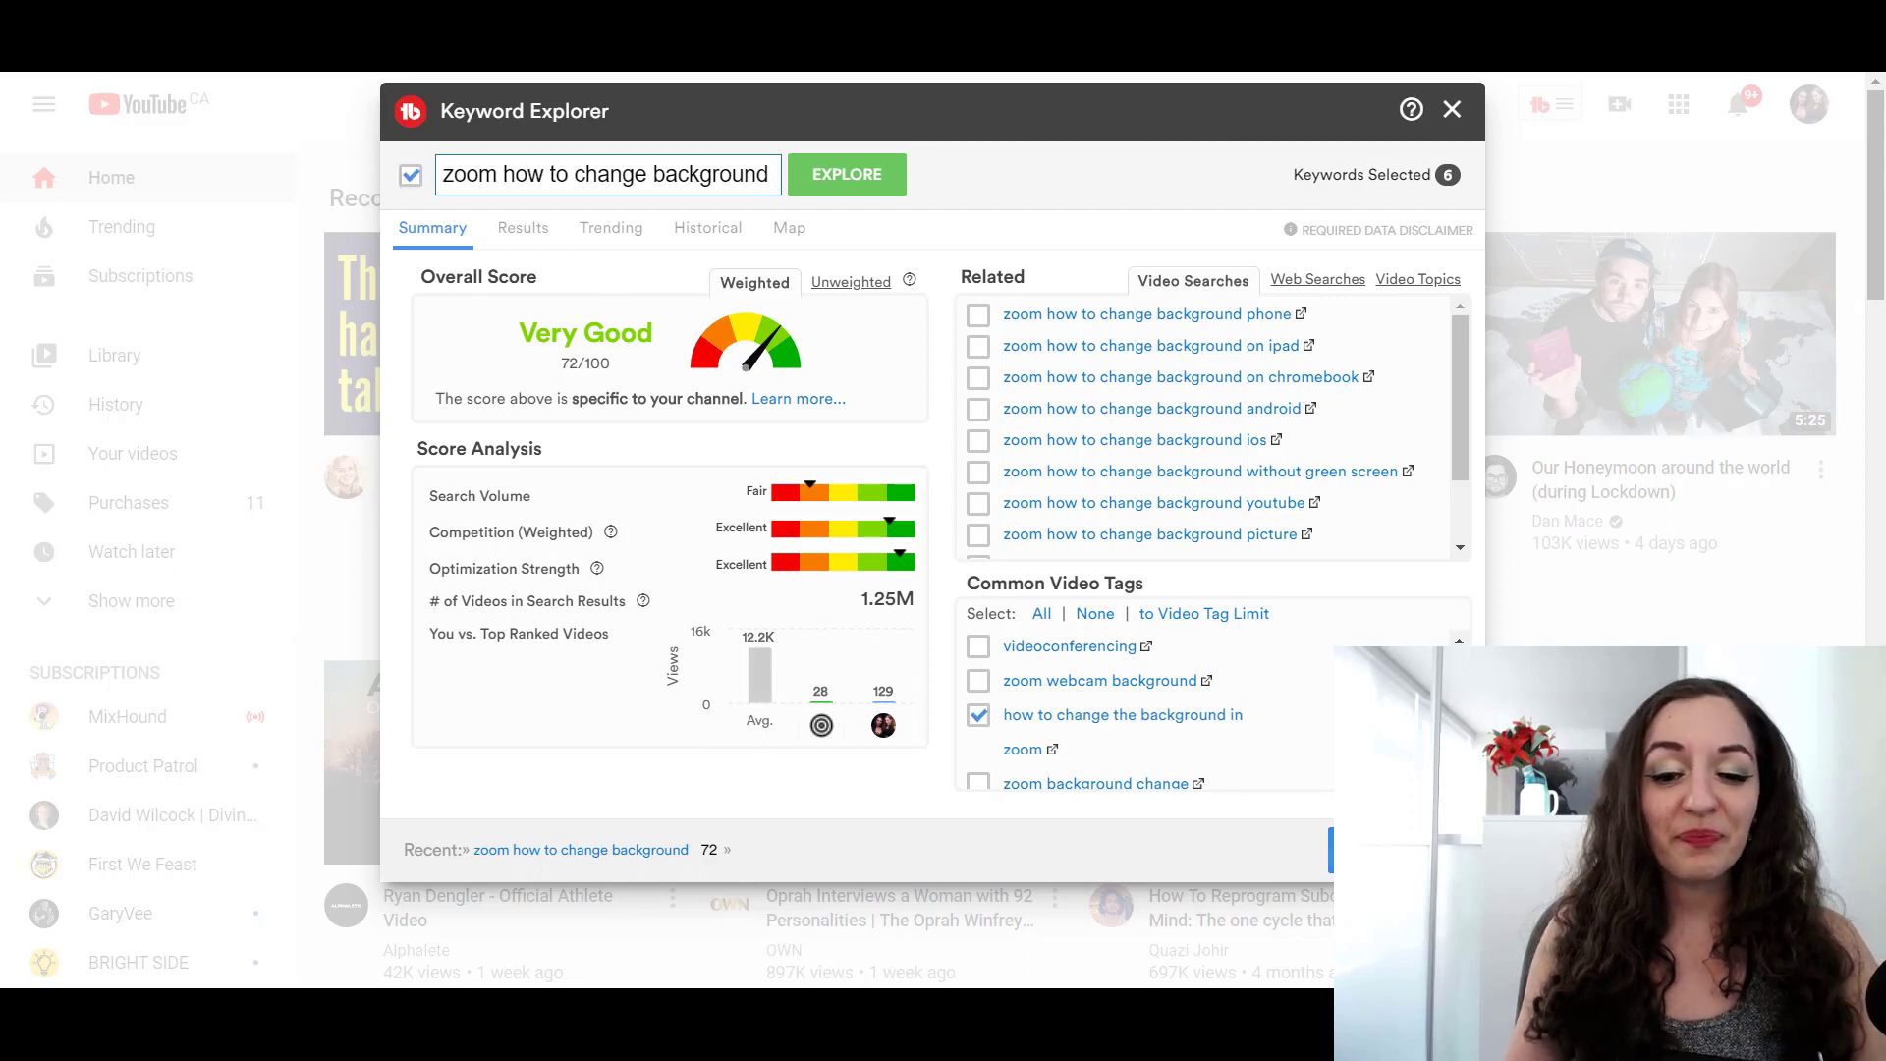
# Step: Open Notepad, paste the copied keyword list, and move the note beside the results
pyautogui.moveTo(757, 982)
pyautogui.press('super')
pyautogui.write('no')
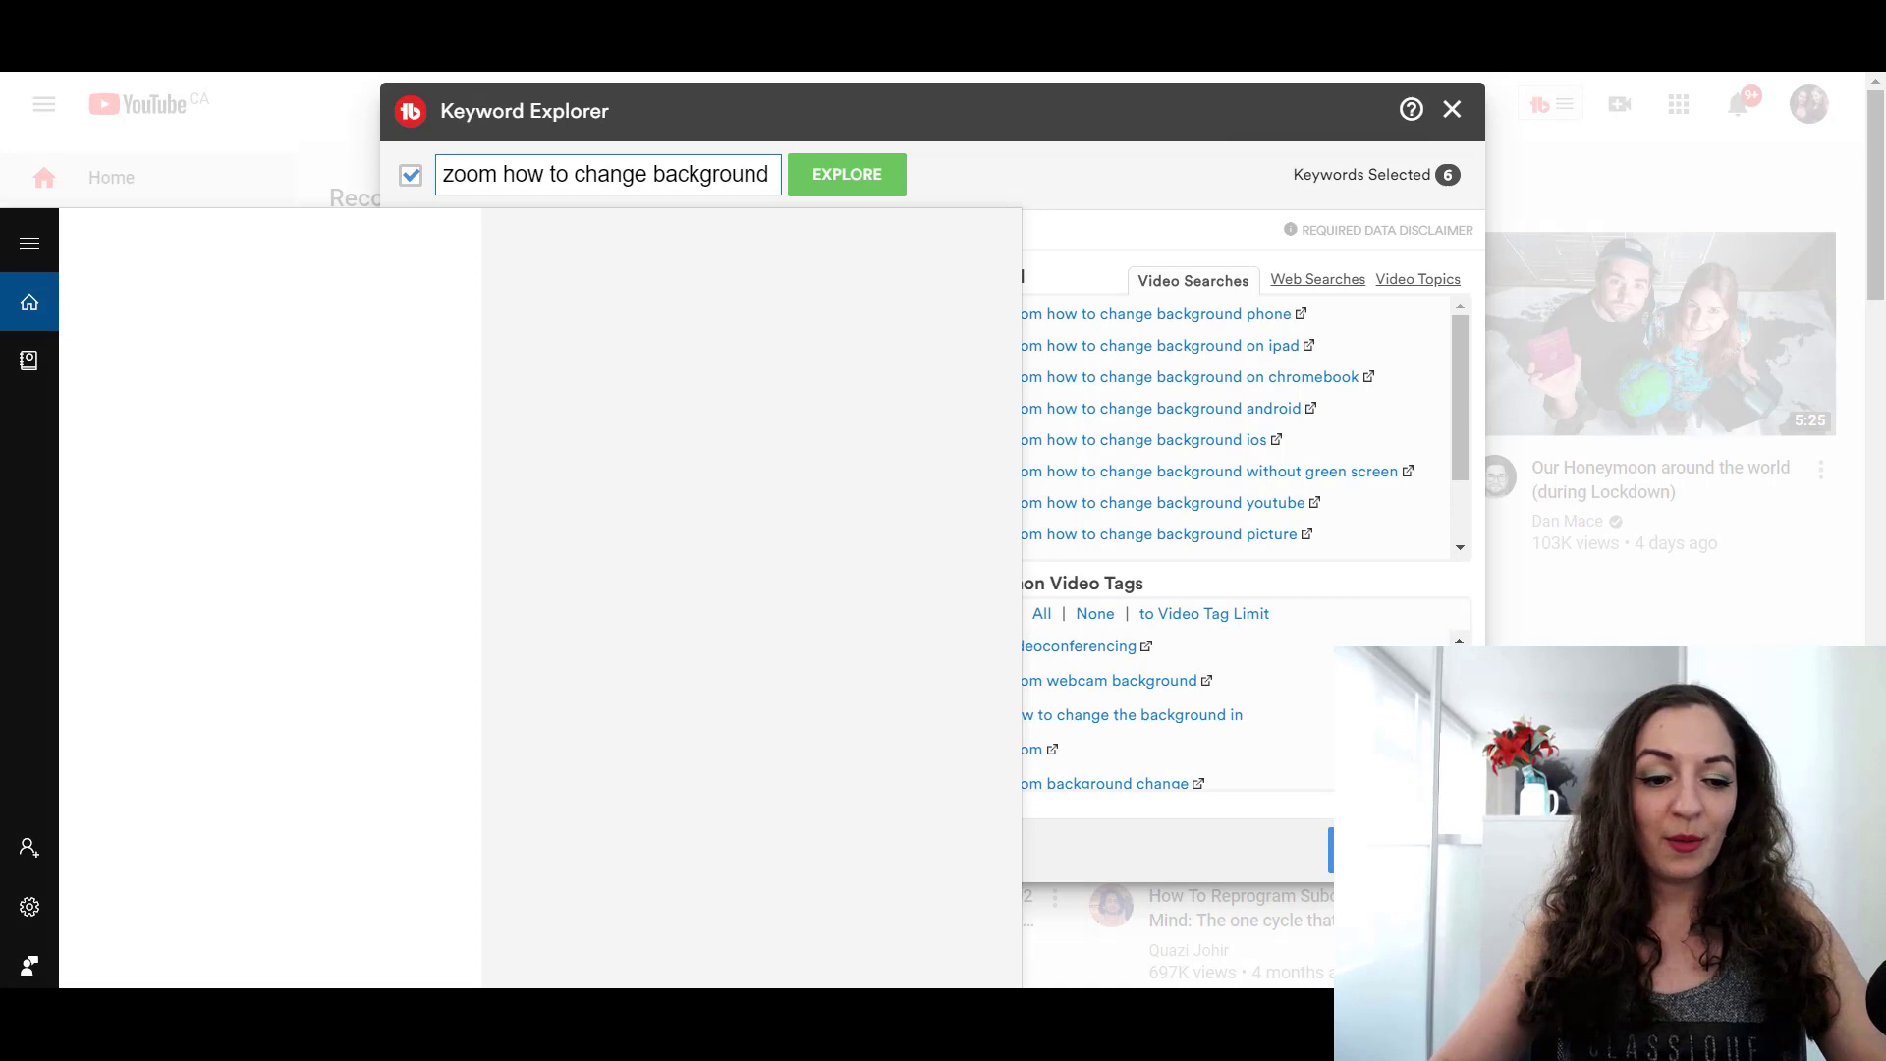
pyautogui.write('te')
pyautogui.press('Return')
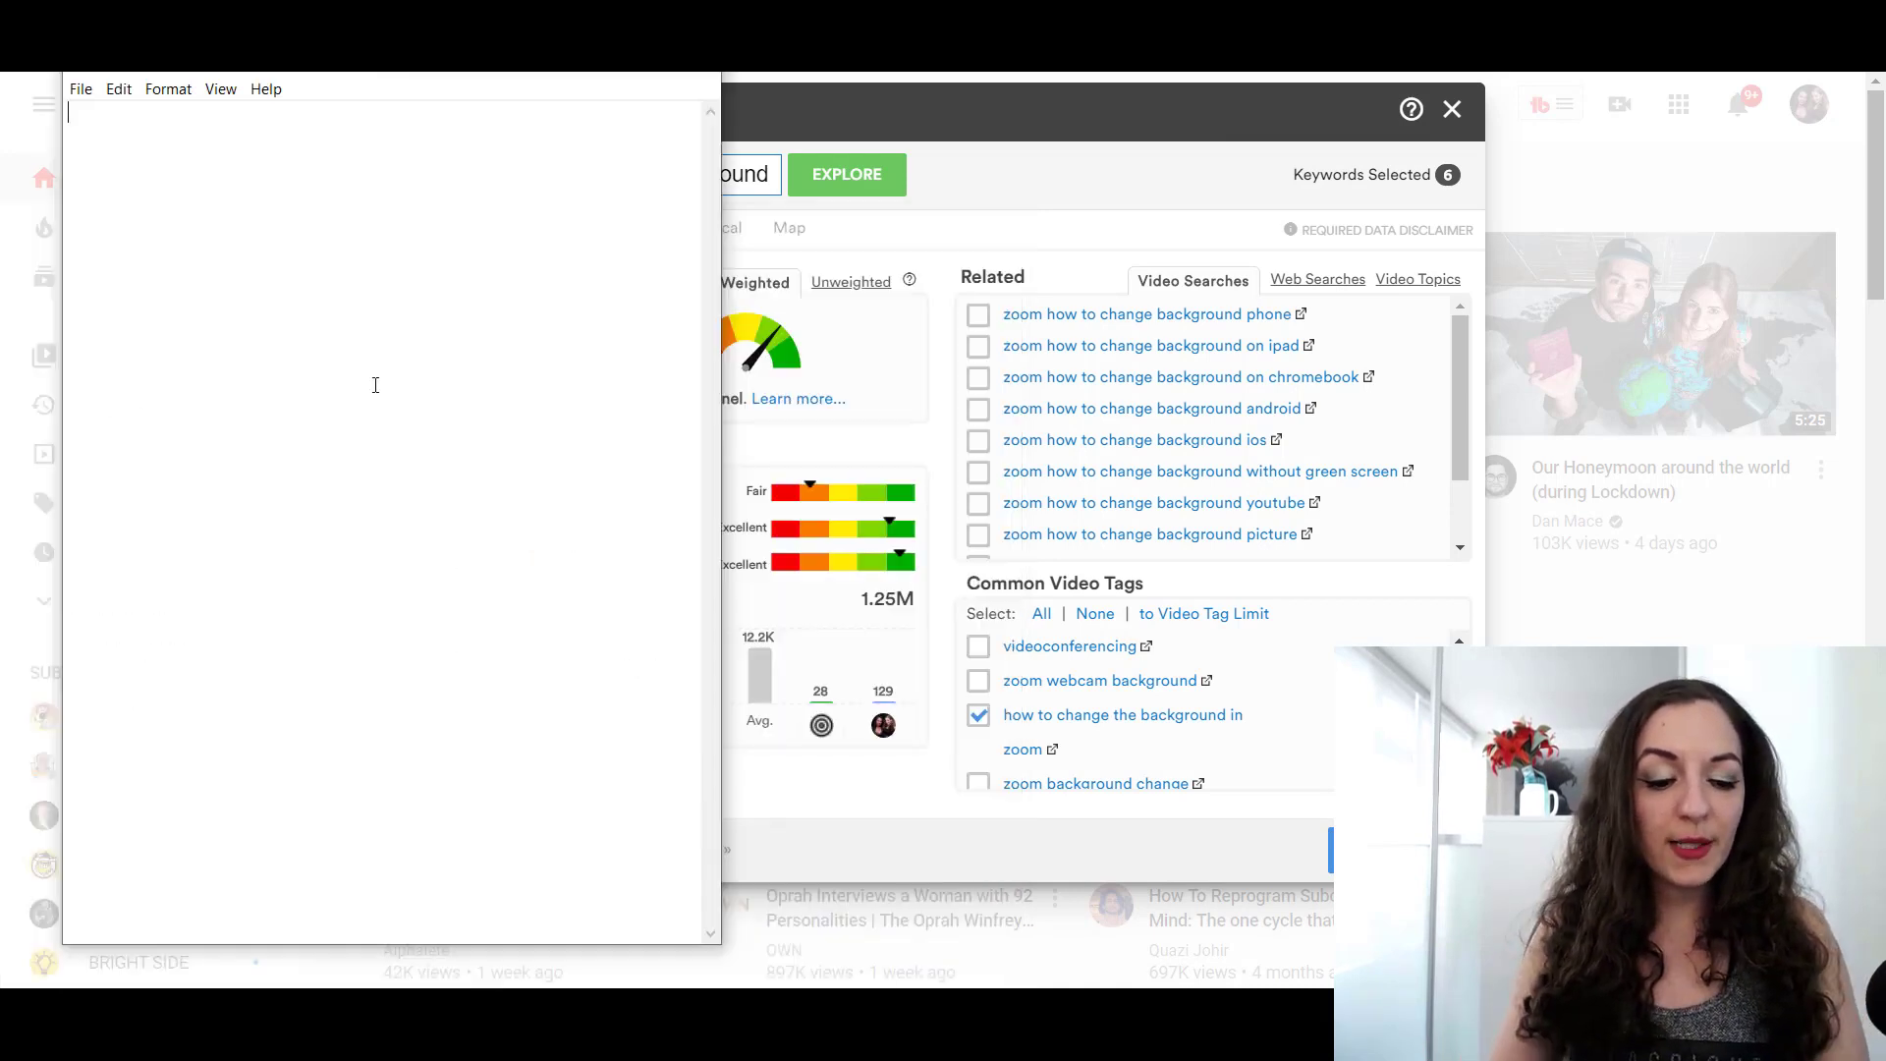
pyautogui.hotkey('ctrl', 'v')
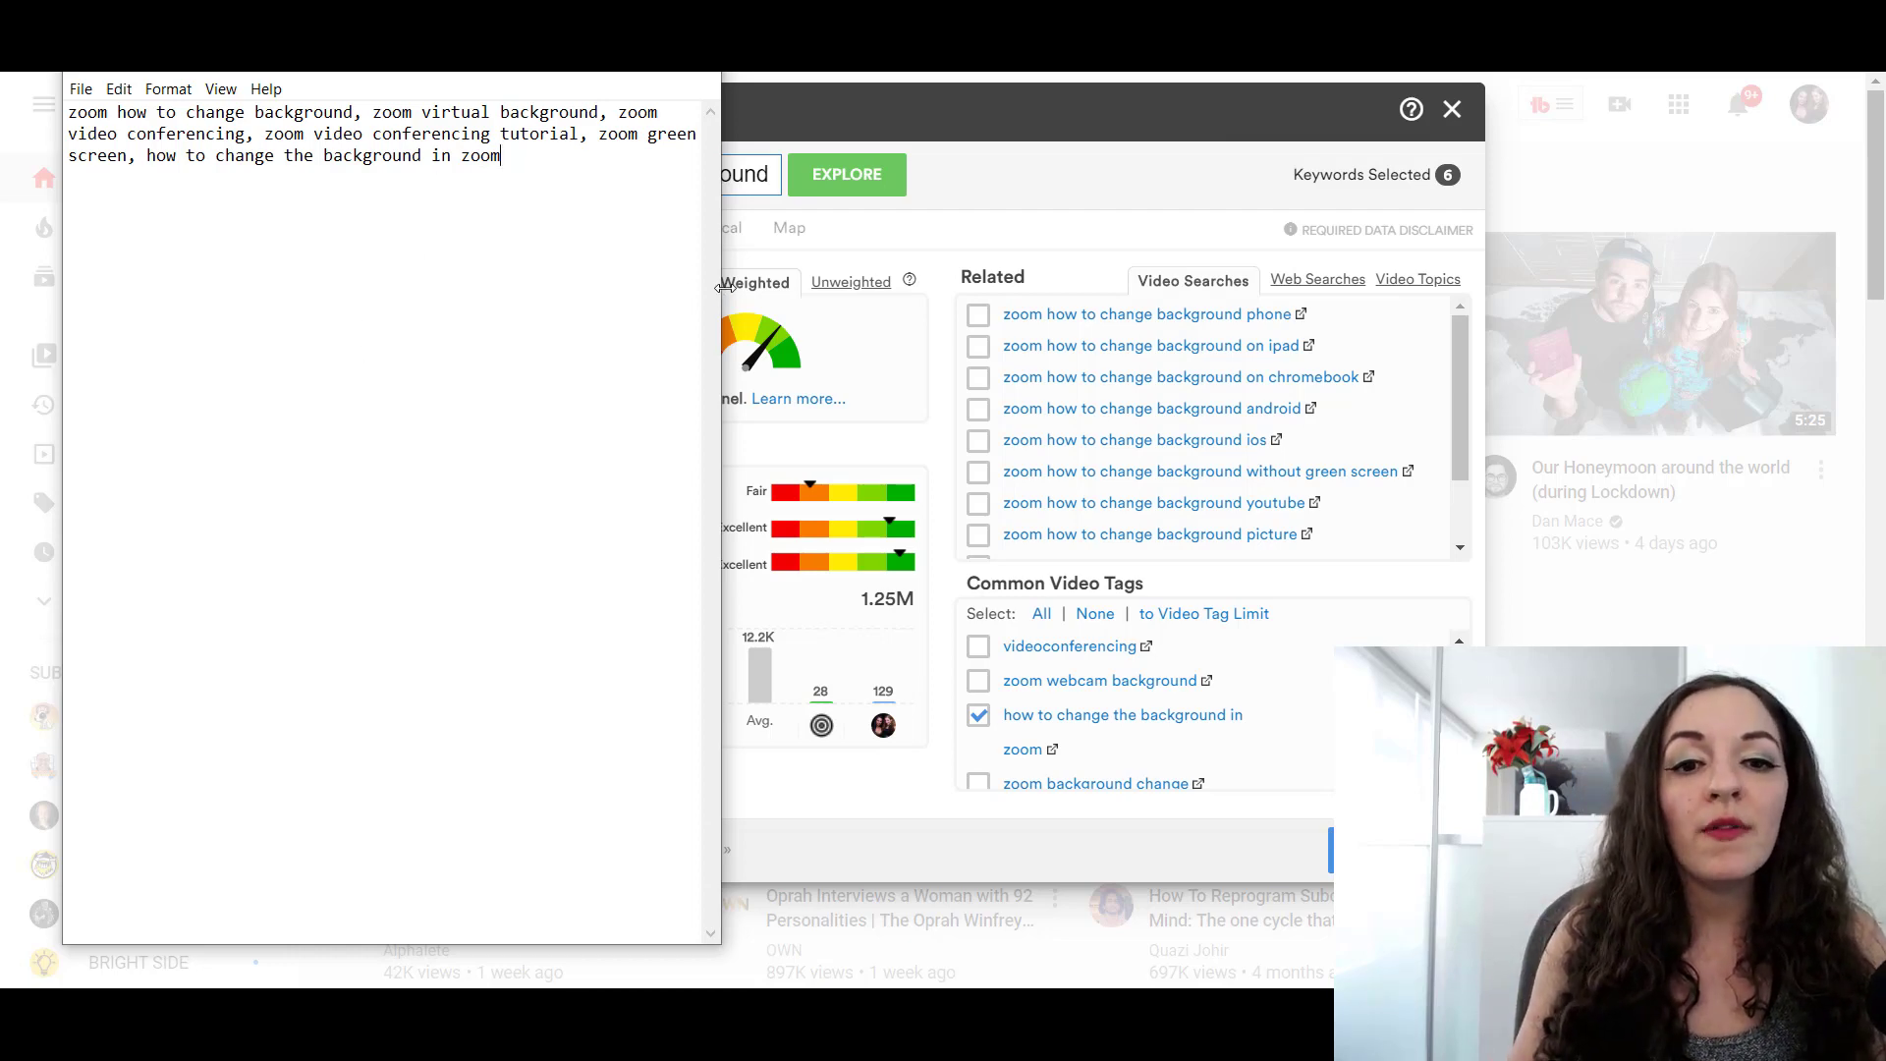
pyautogui.moveTo(340, 54); pyautogui.dragTo(474, 297)
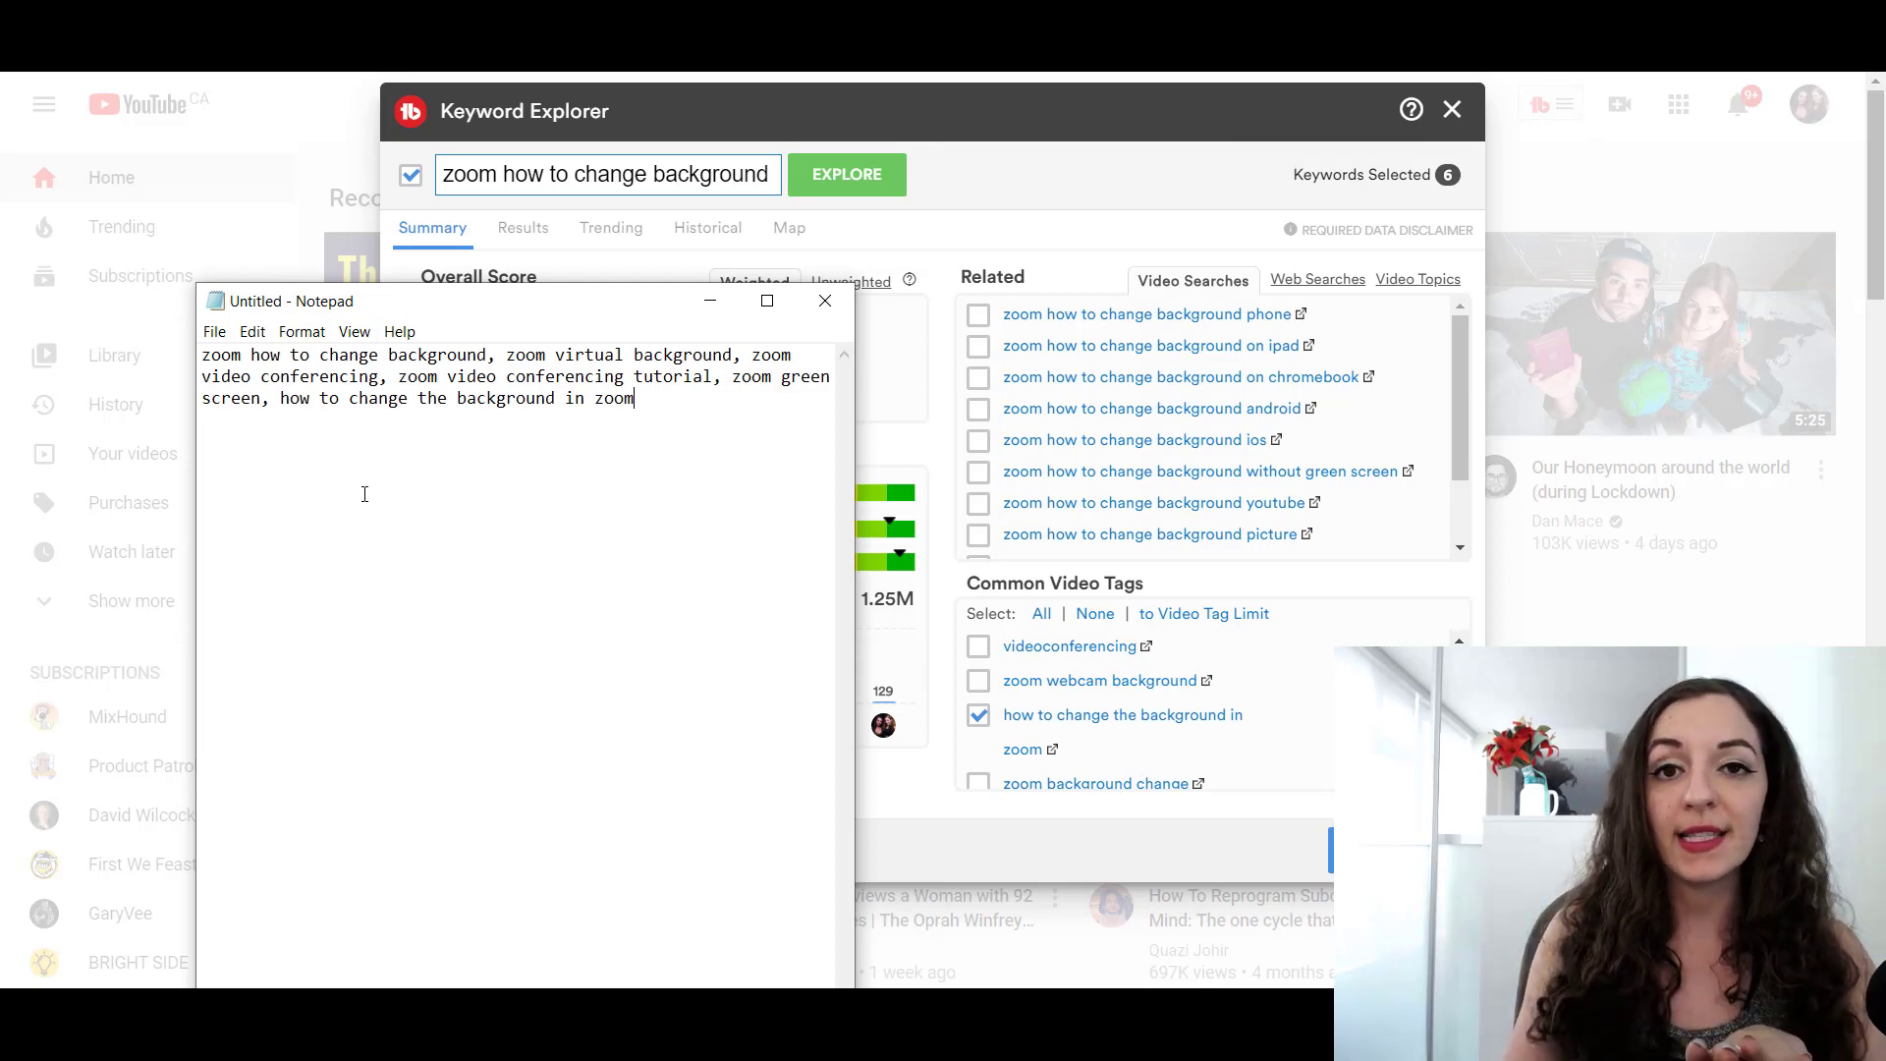
pyautogui.moveTo(498, 299); pyautogui.dragTo(541, 265)
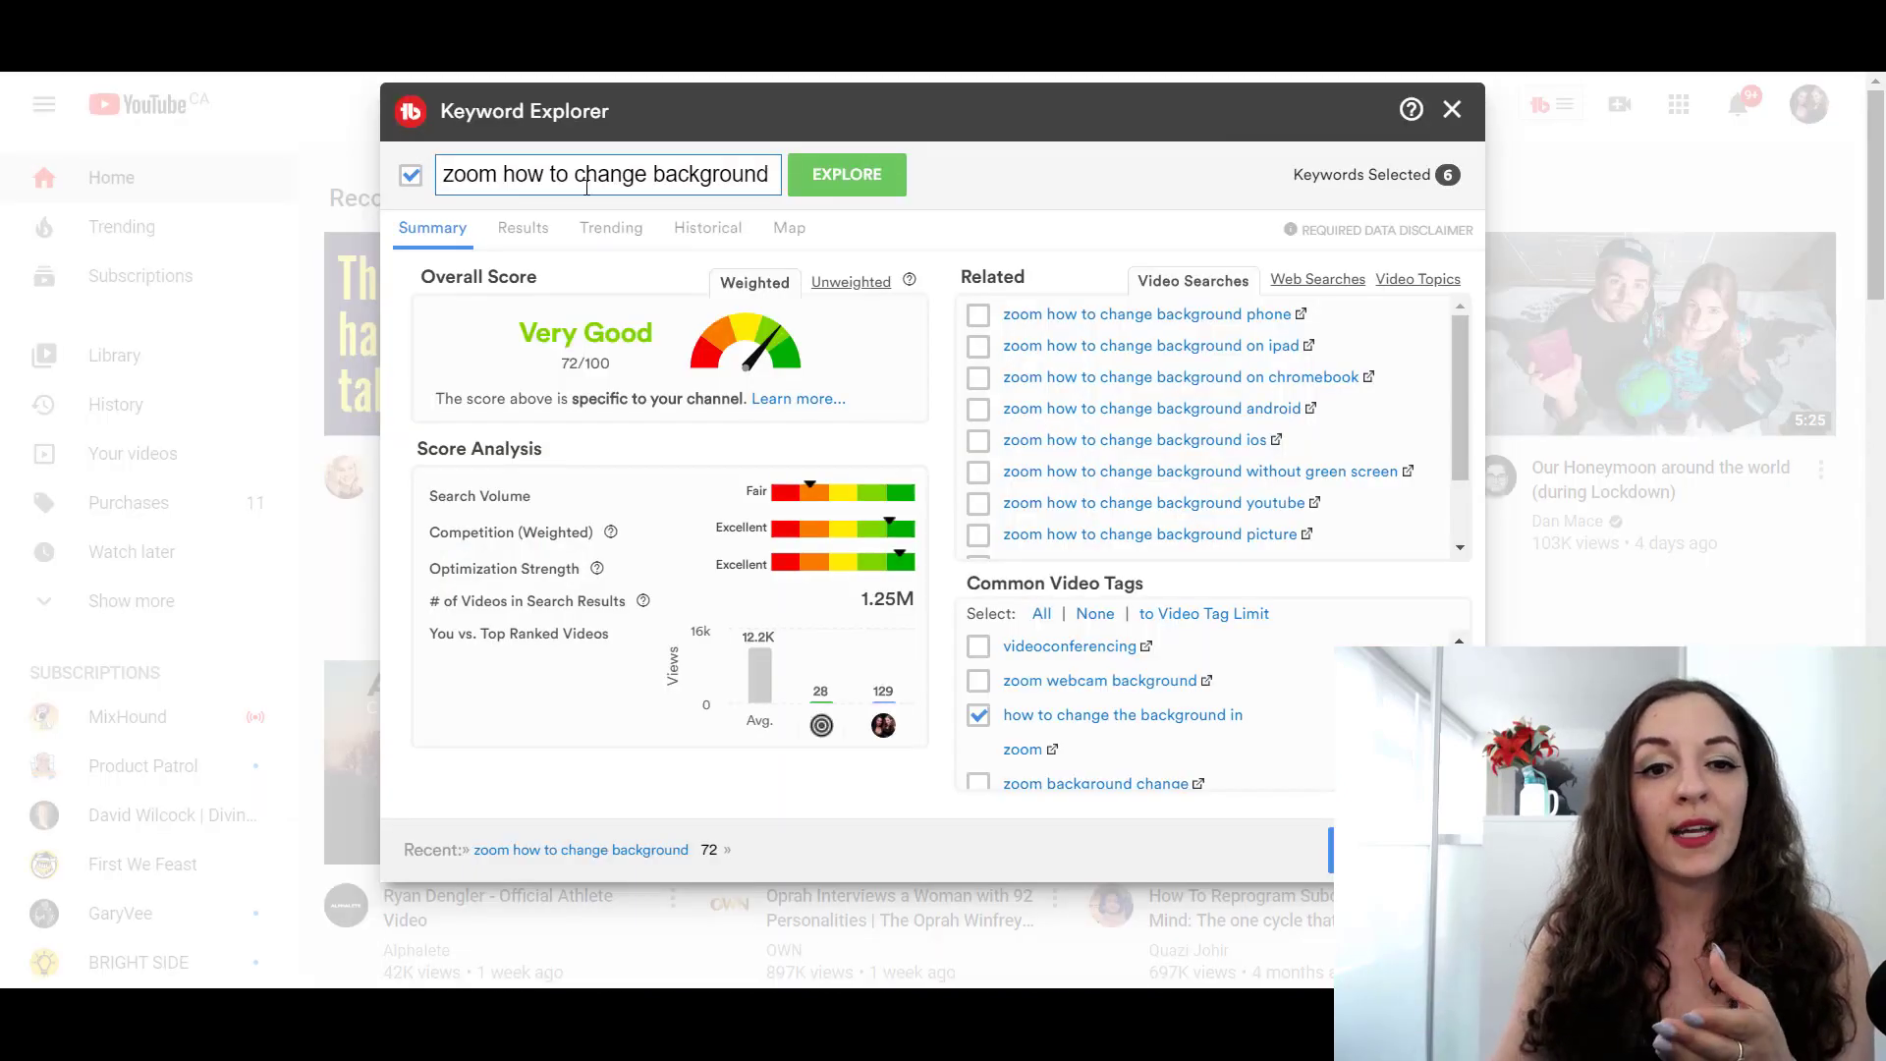
# Step: Select the 'zoom how to change background' phrase in Keyword Explorer's search box
pyautogui.click(529, 174)
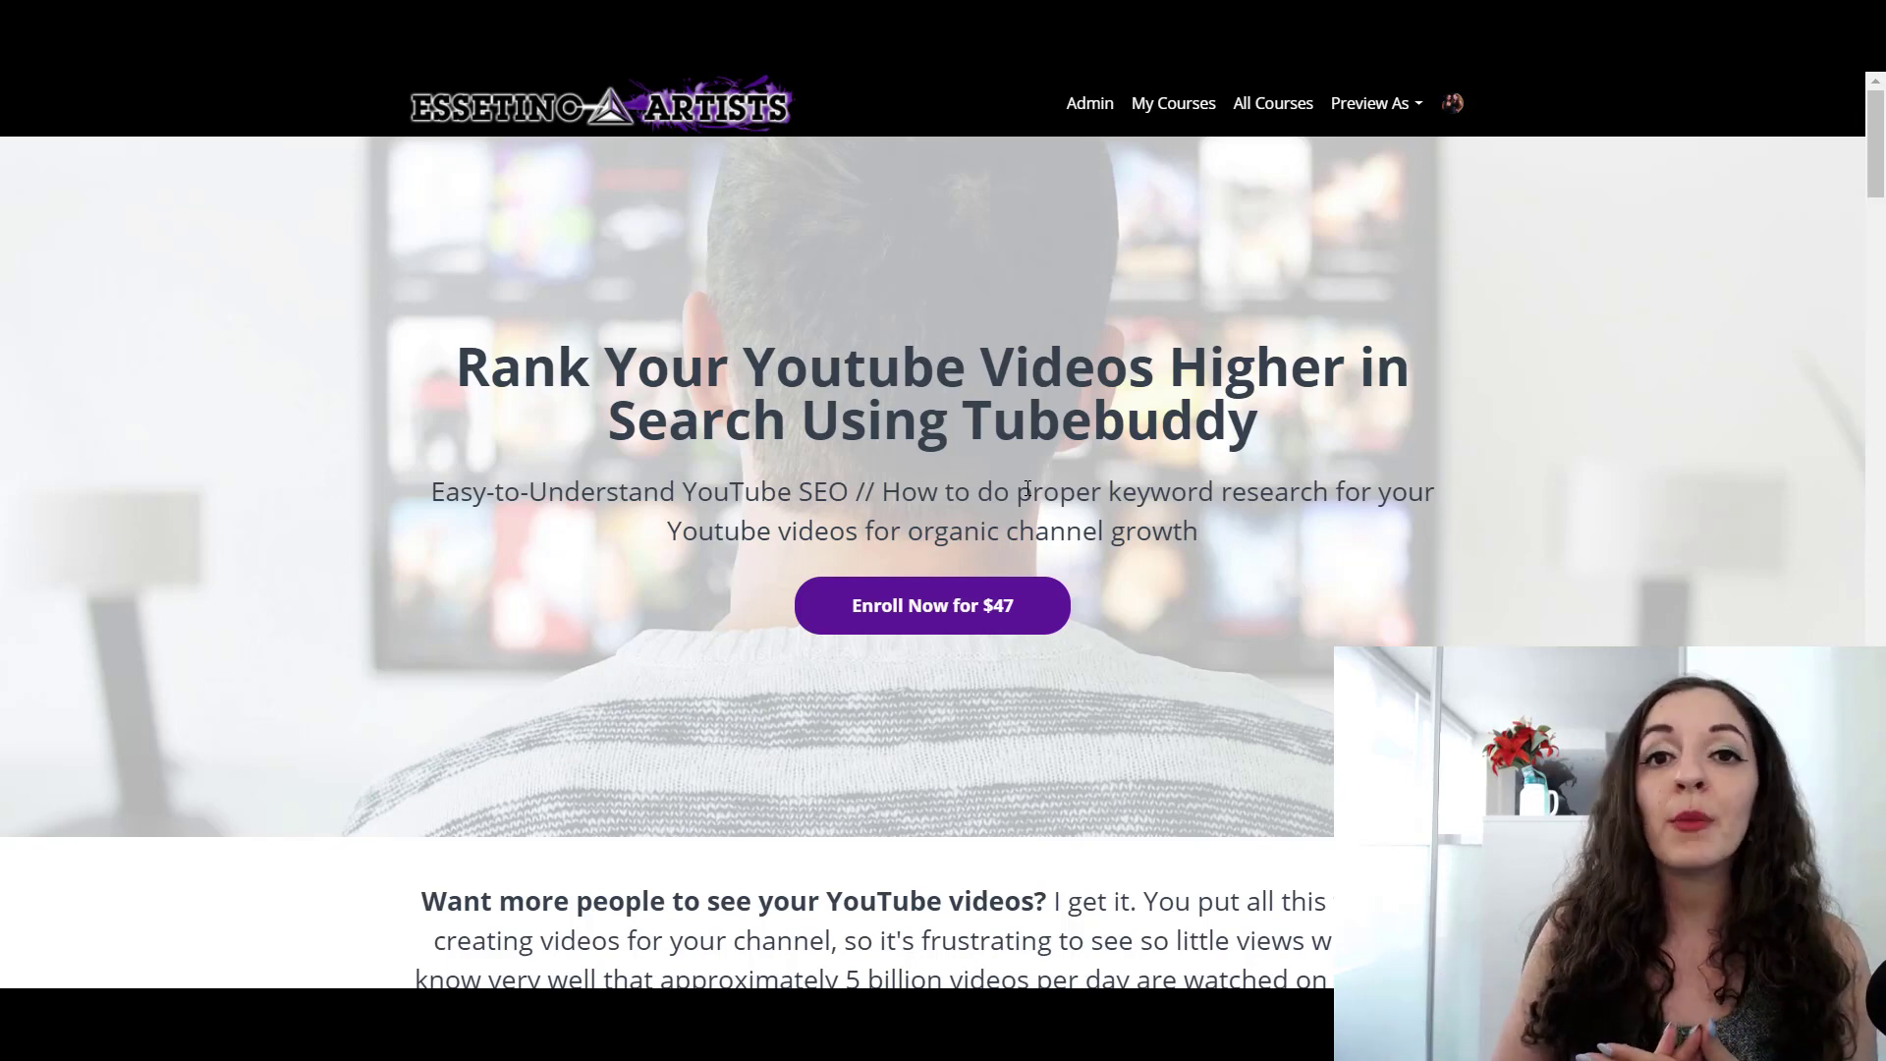
# Step: Scroll the course page past the curriculum and instructor bio to the #1 and #2 ranking screenshots
pyautogui.scroll(-5, 1109, 528)
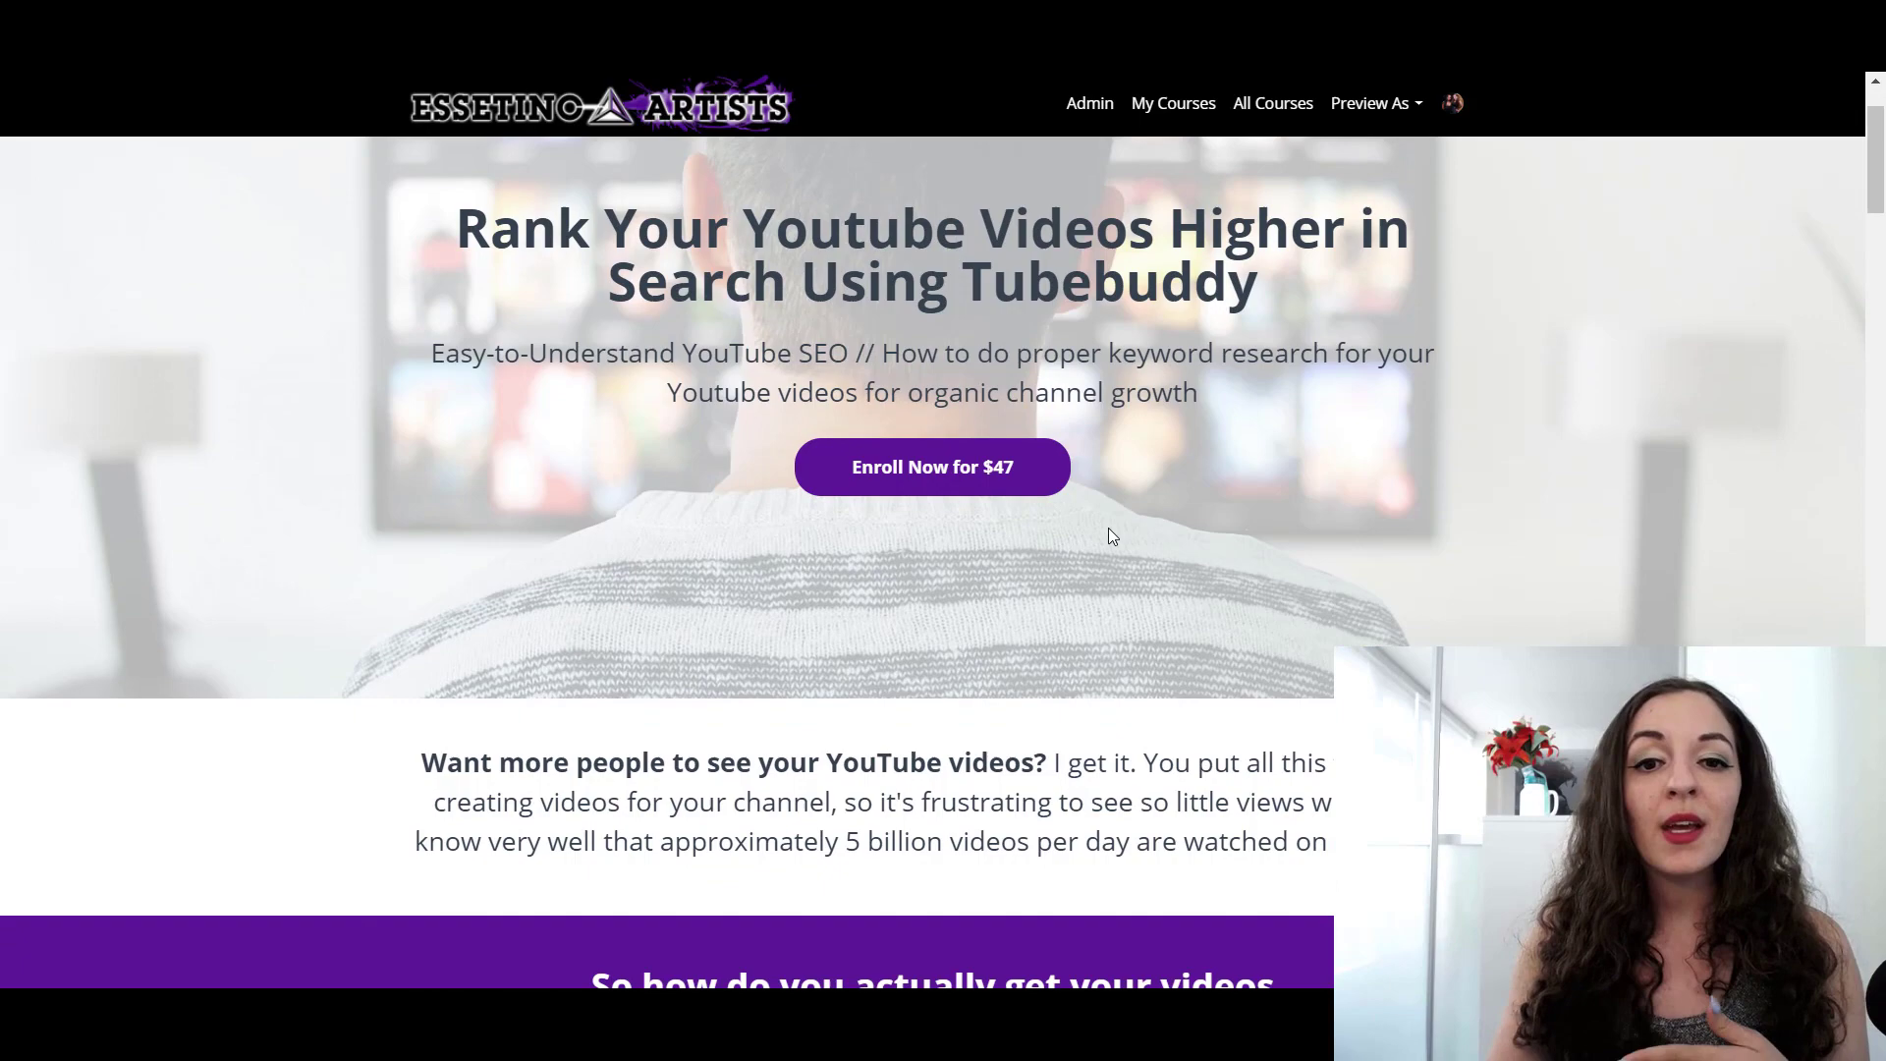
pyautogui.scroll(-8, 1137, 575)
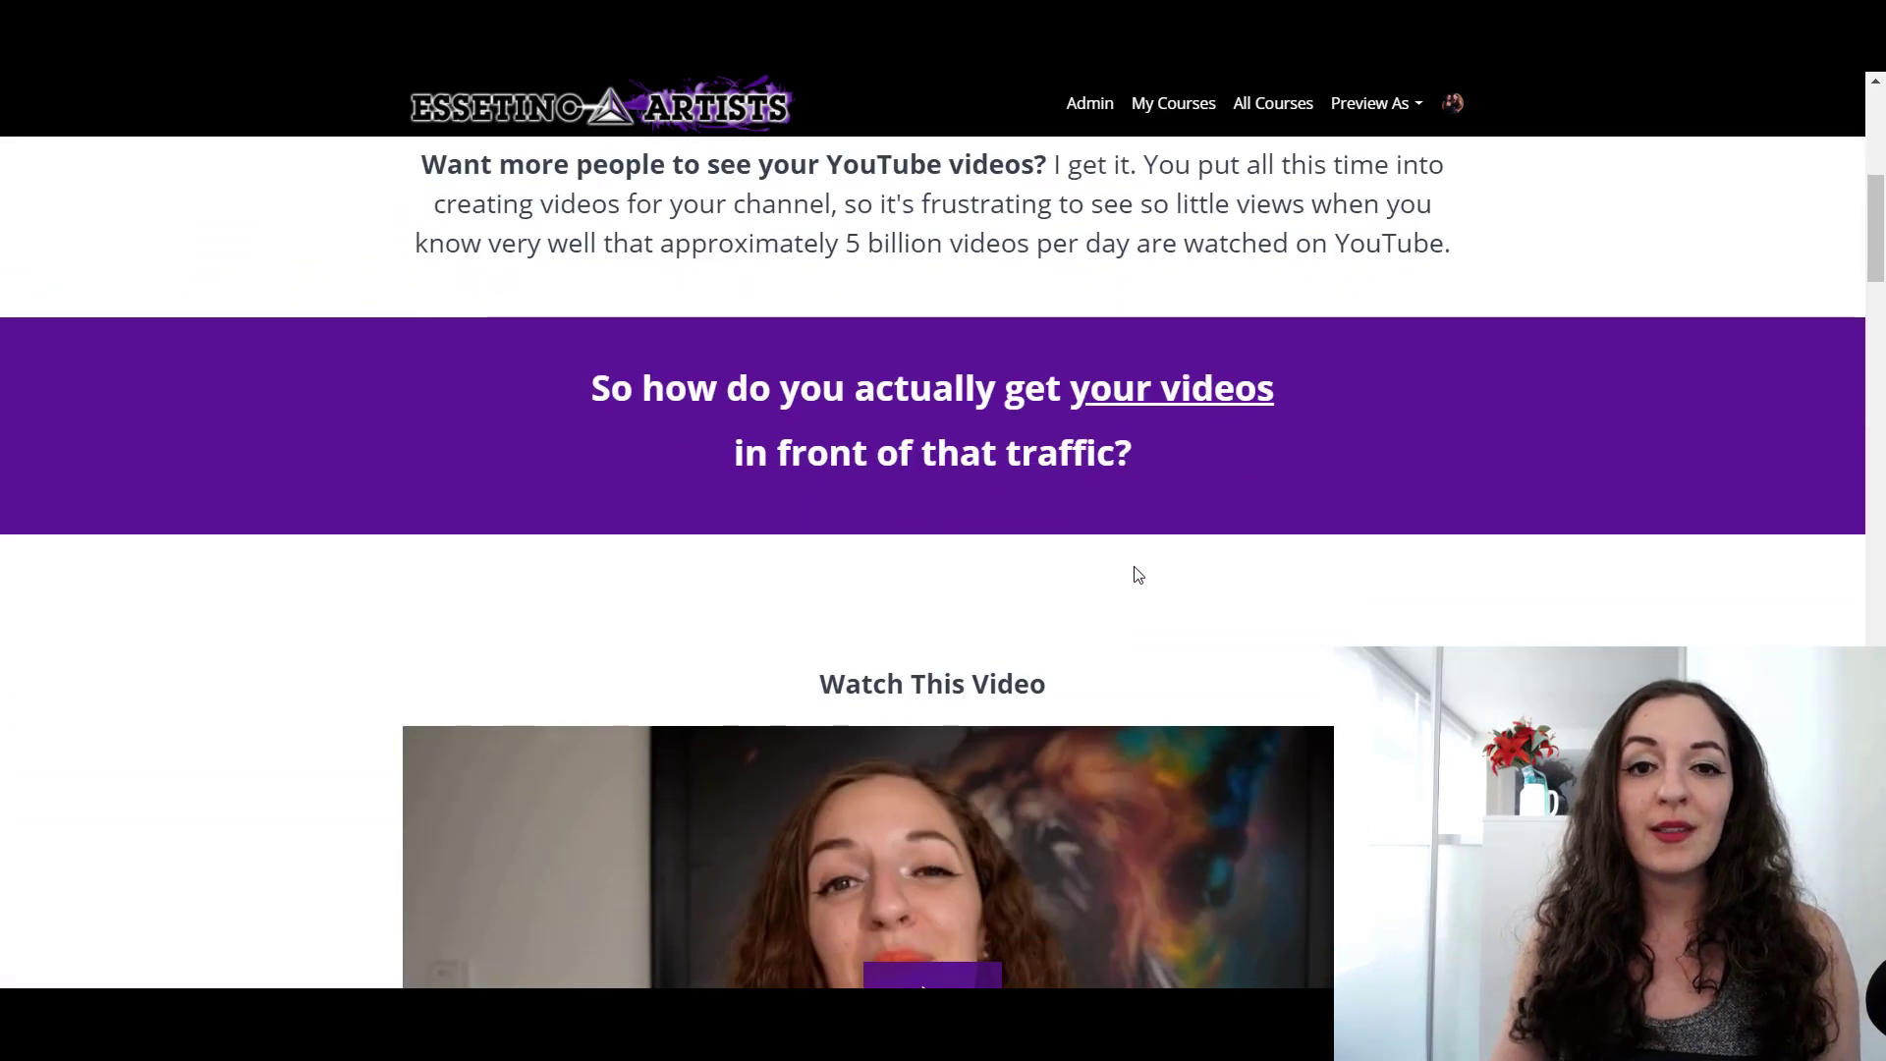
pyautogui.scroll(-8, 1137, 575)
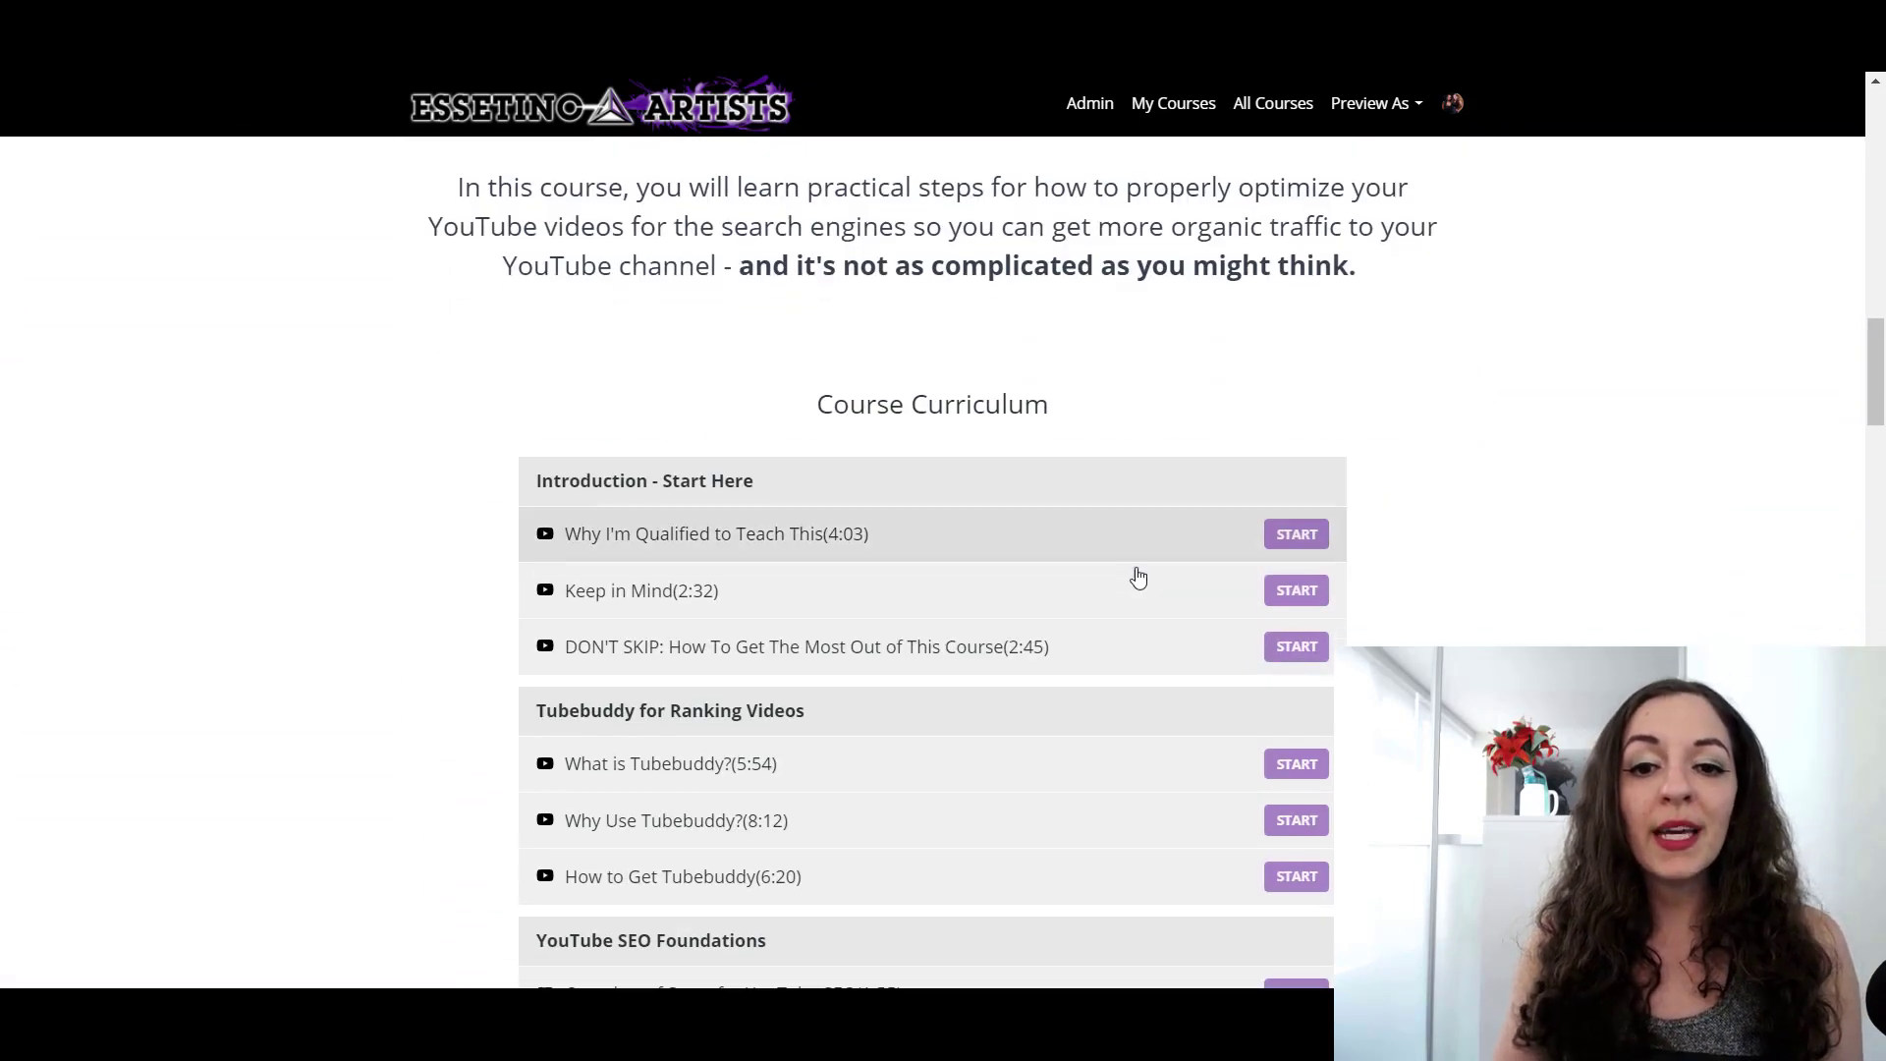
pyautogui.scroll(-3, 739, 691)
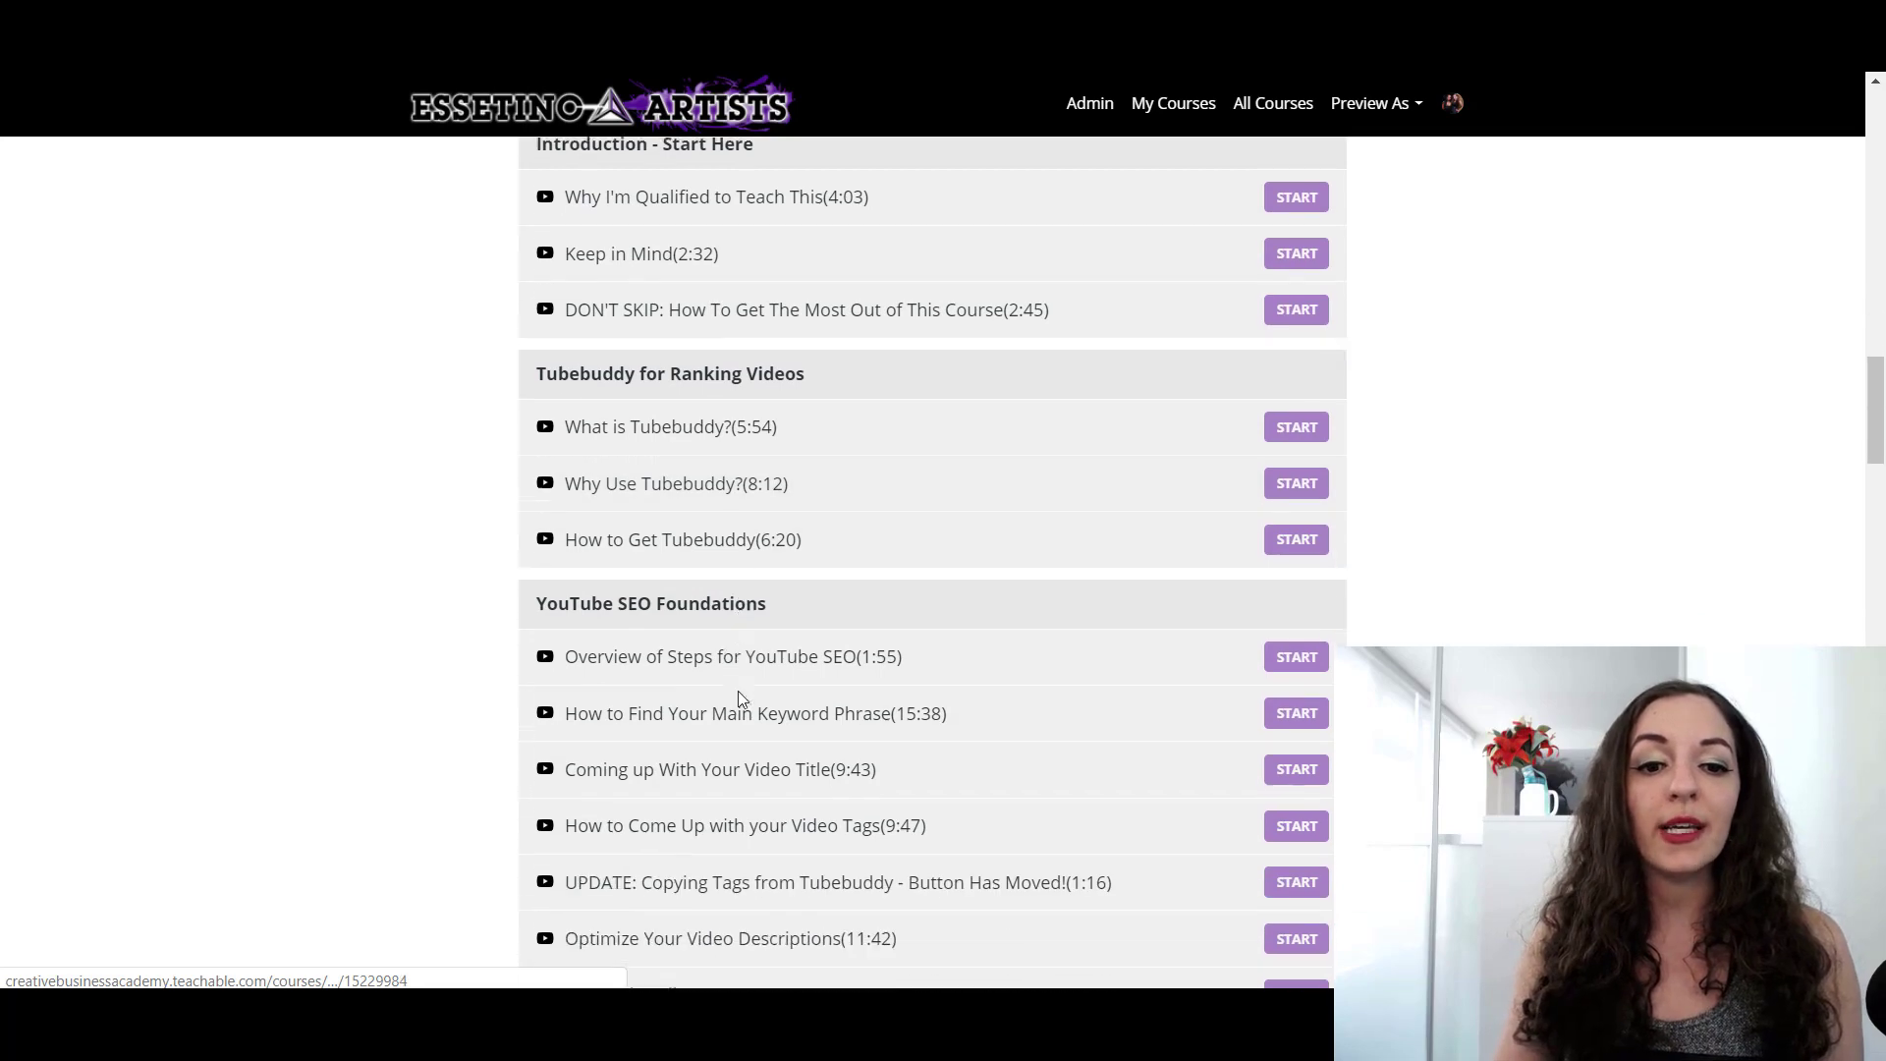
pyautogui.scroll(-12, 740, 672)
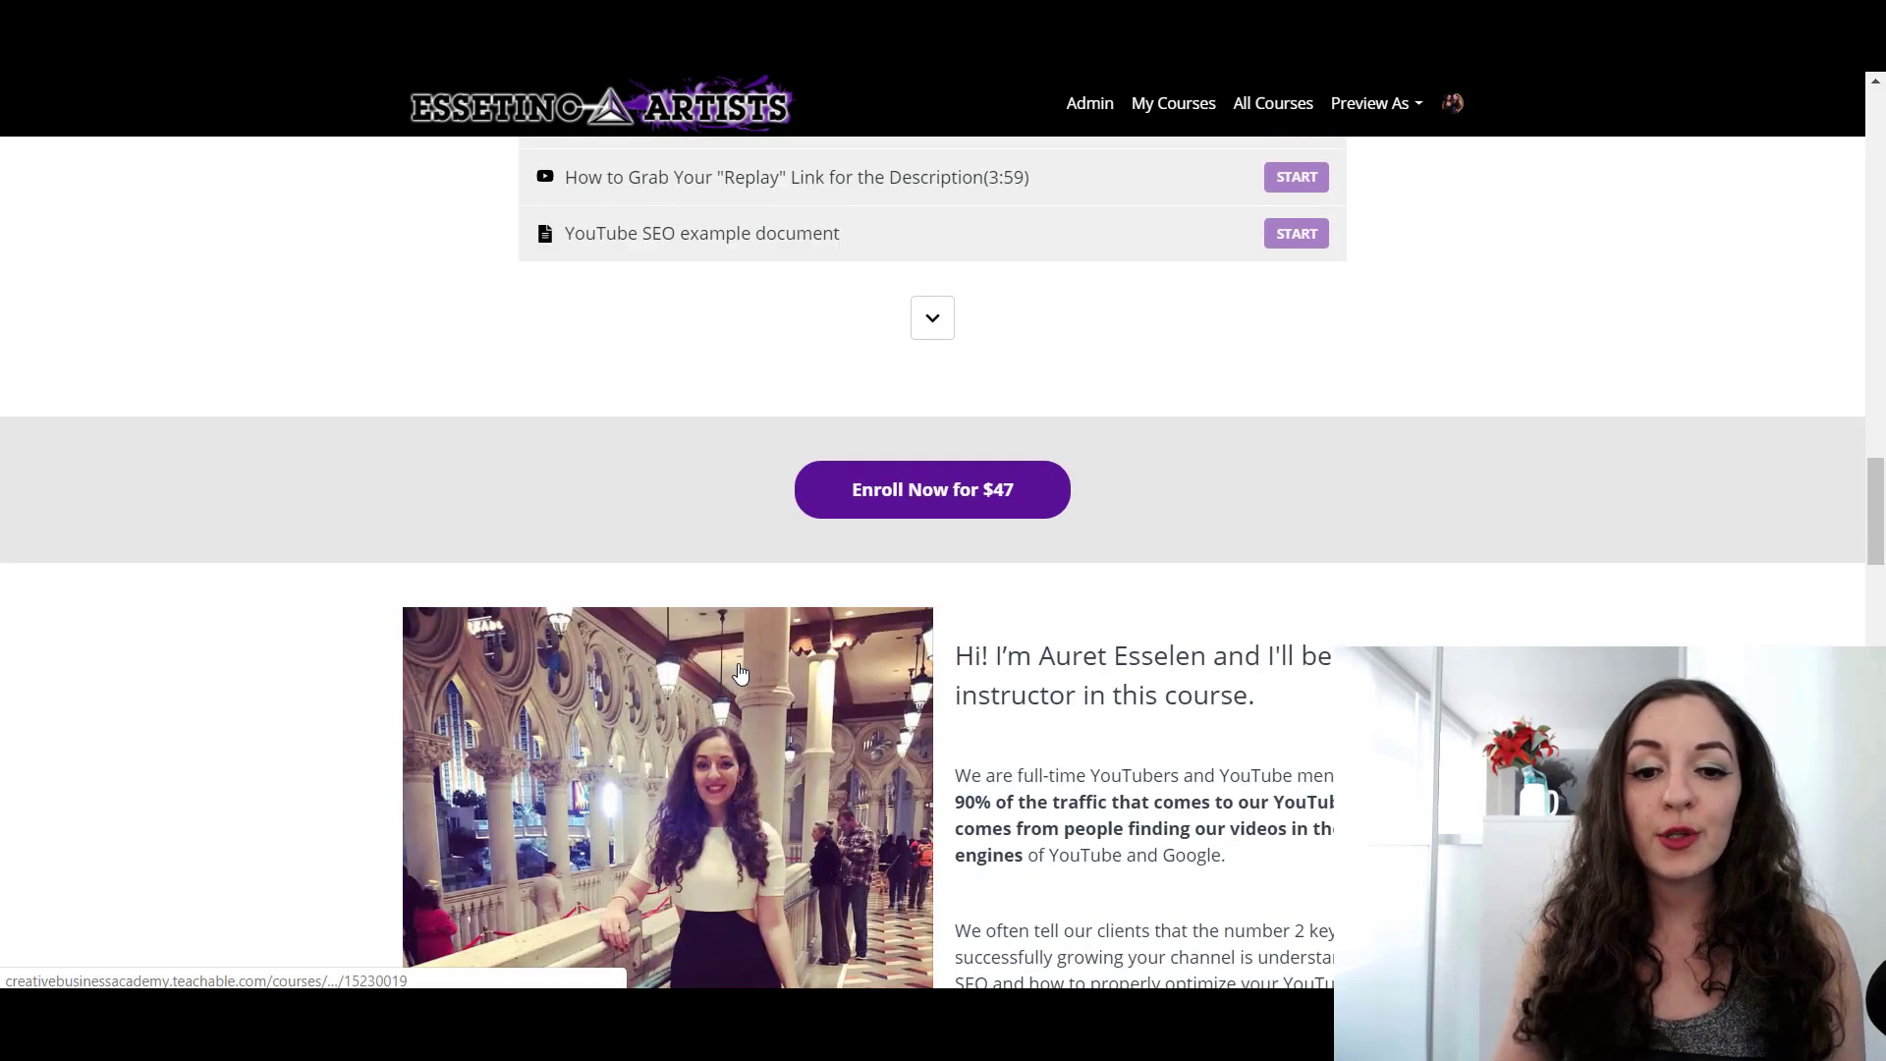
pyautogui.scroll(-7, 742, 671)
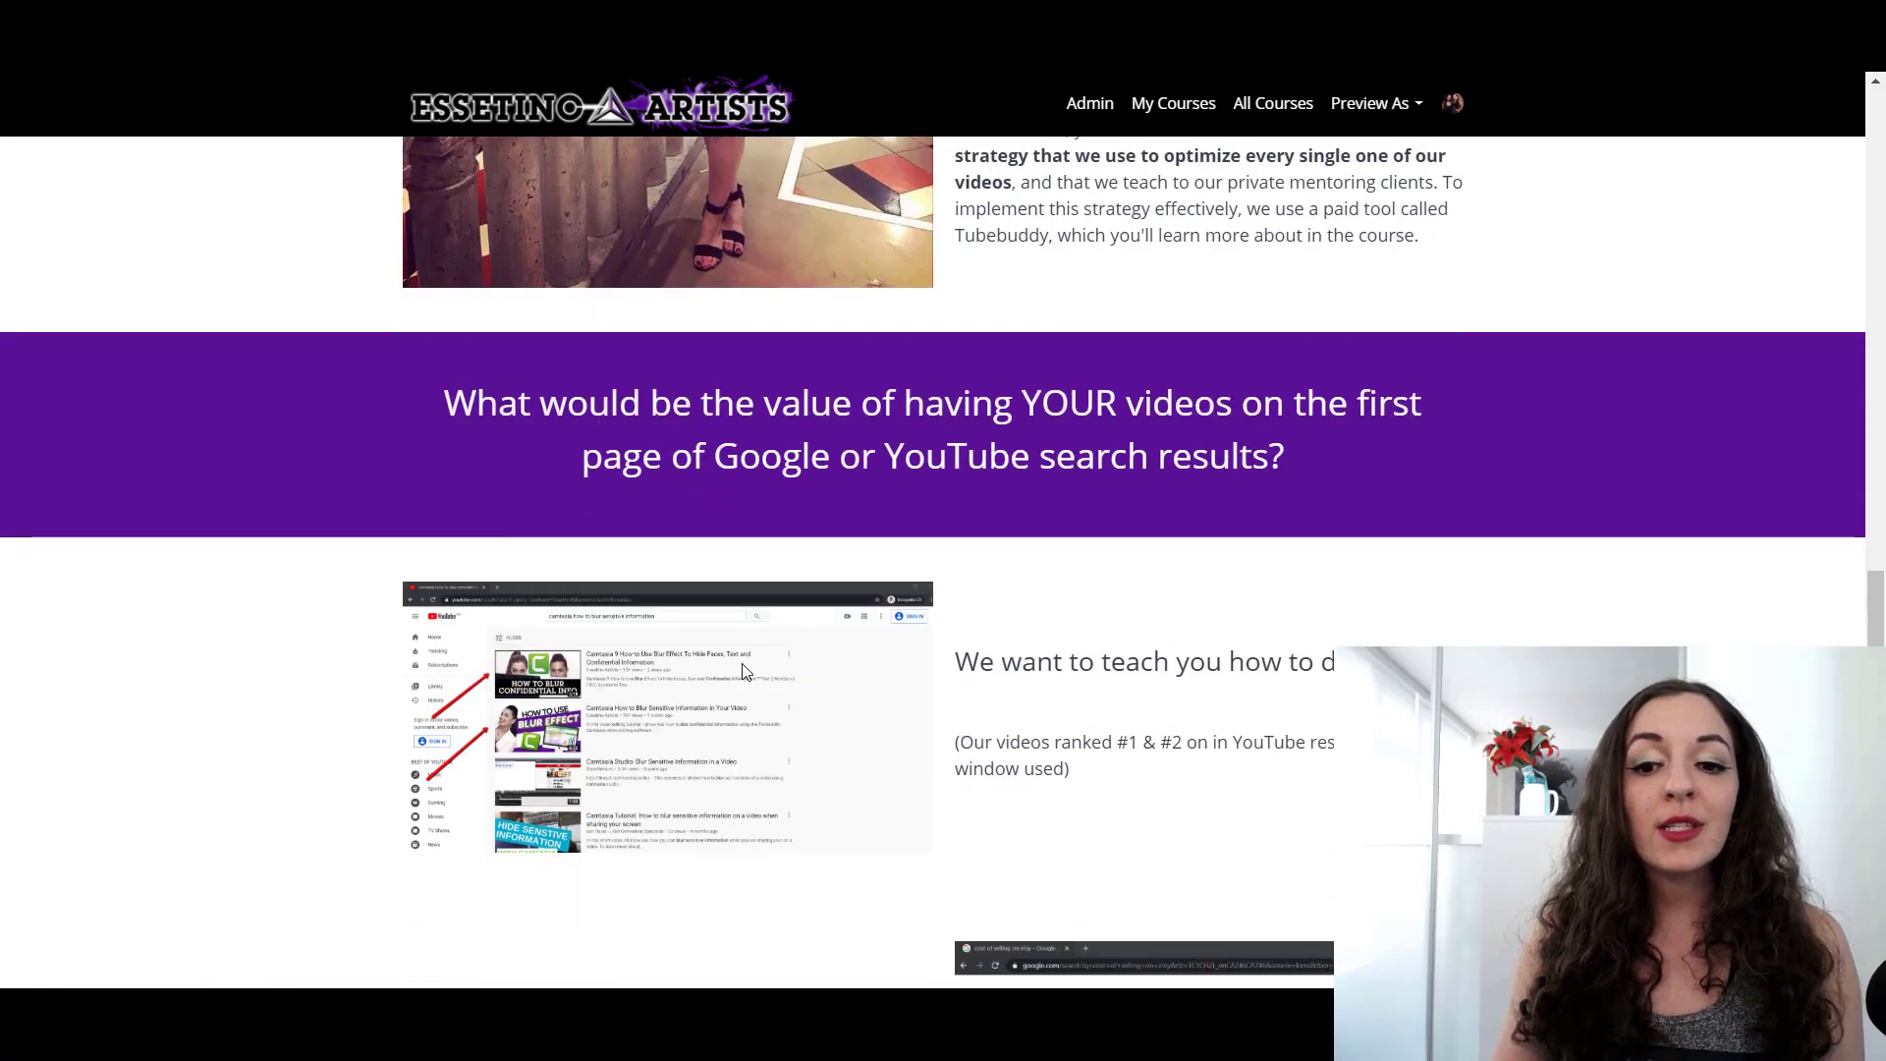
pyautogui.scroll(-1, 744, 671)
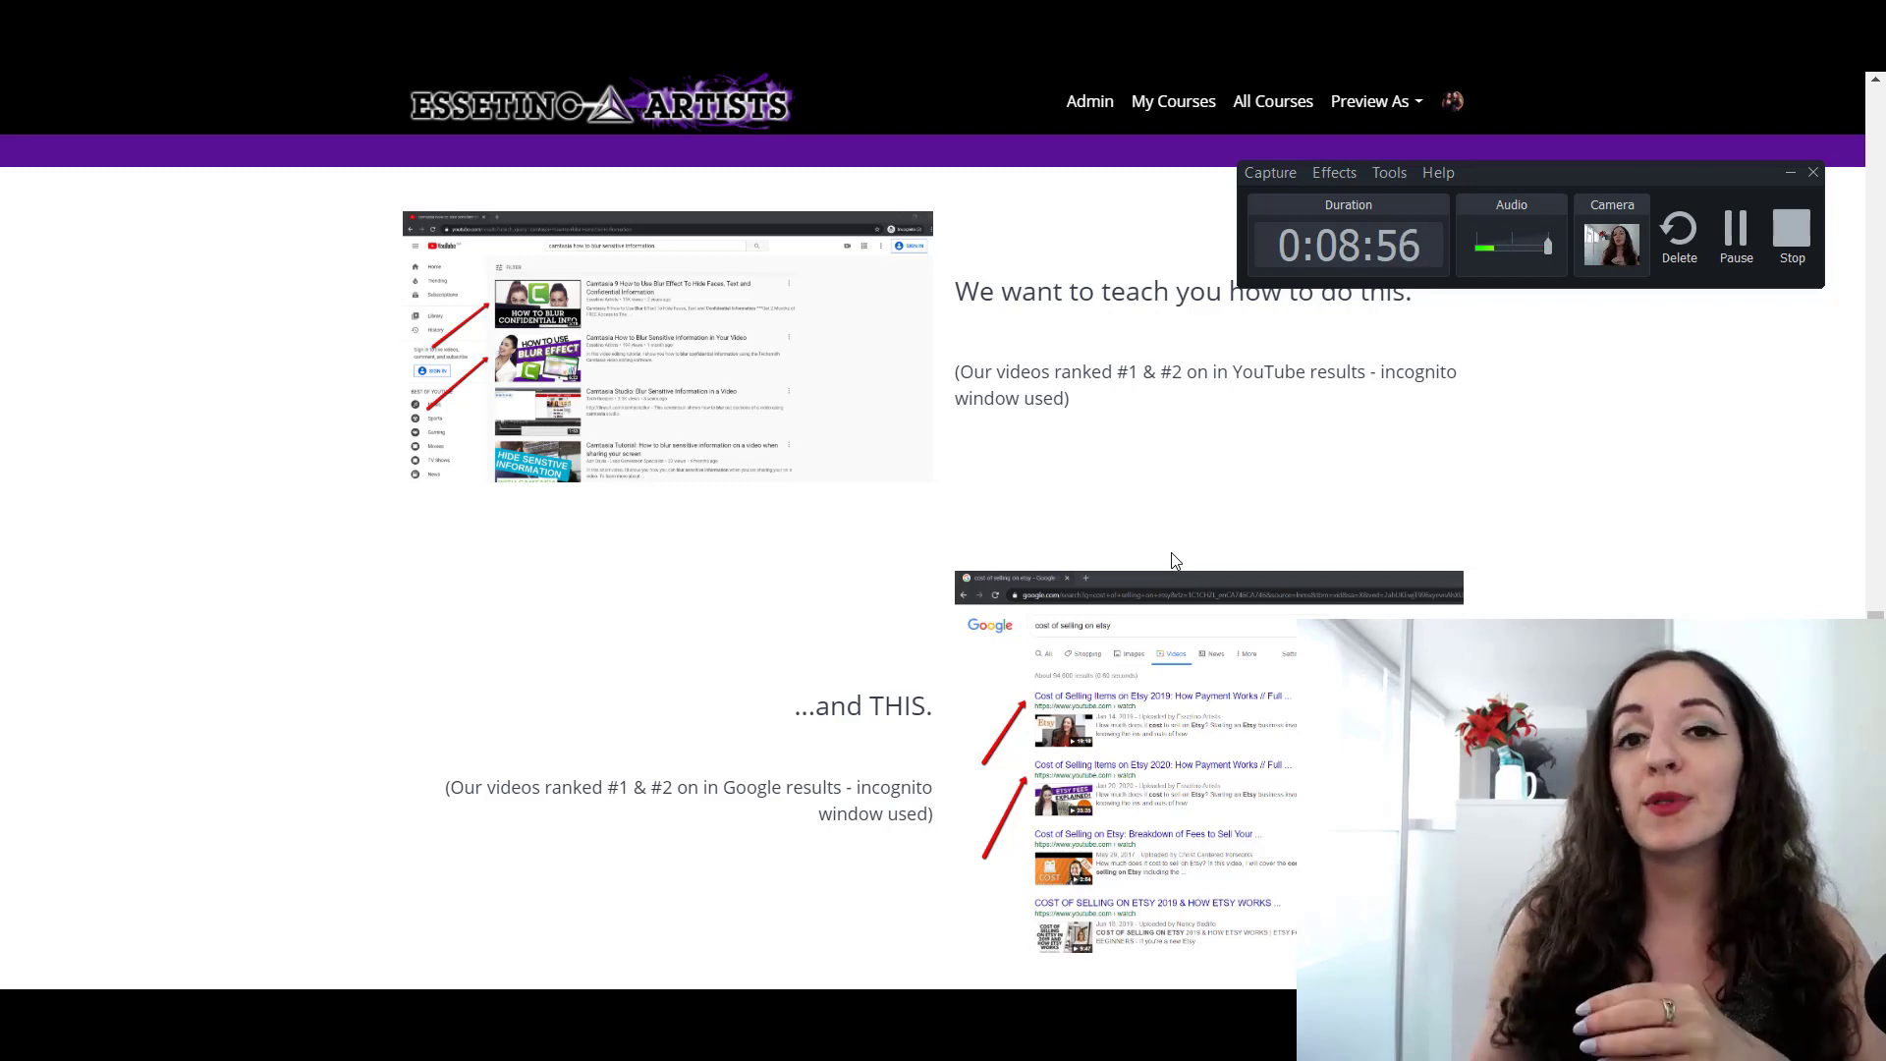
pyautogui.scroll(-8, 1216, 505)
pyautogui.scroll(-5, 1049, 650)
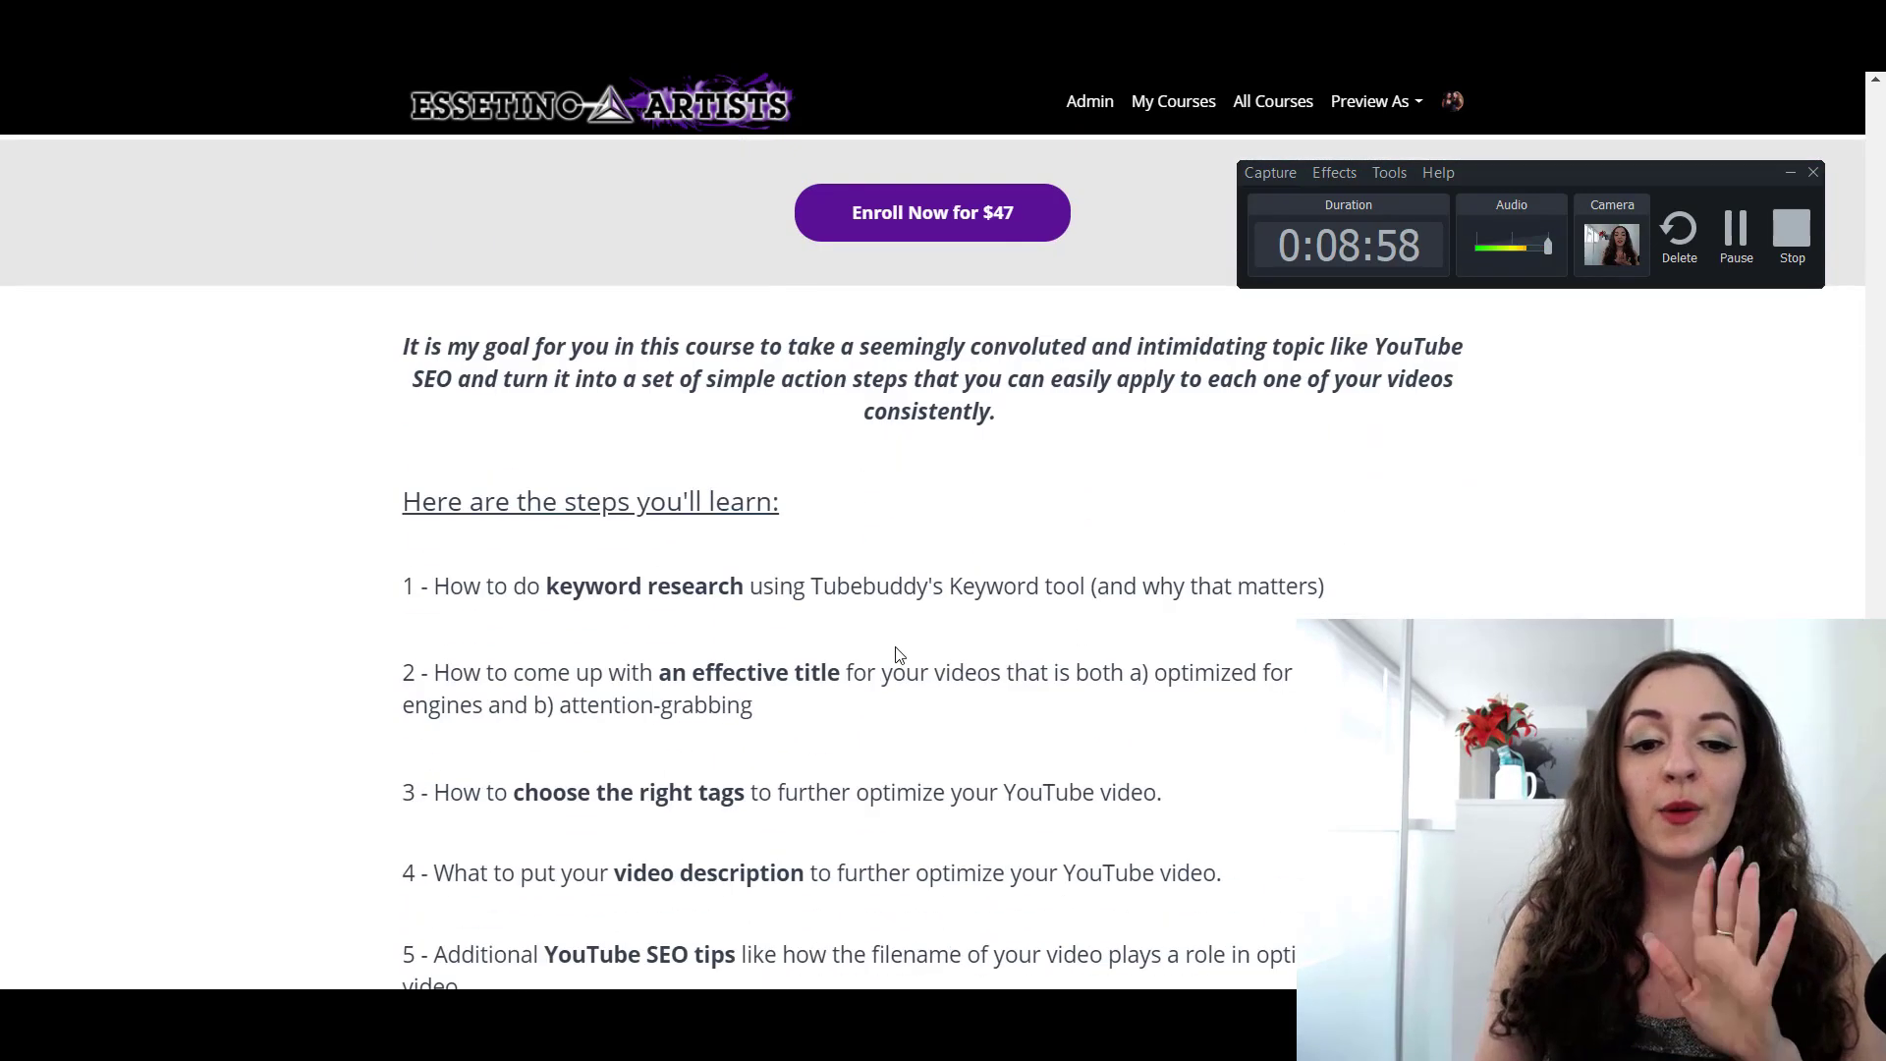
pyautogui.scroll(-2, 976, 632)
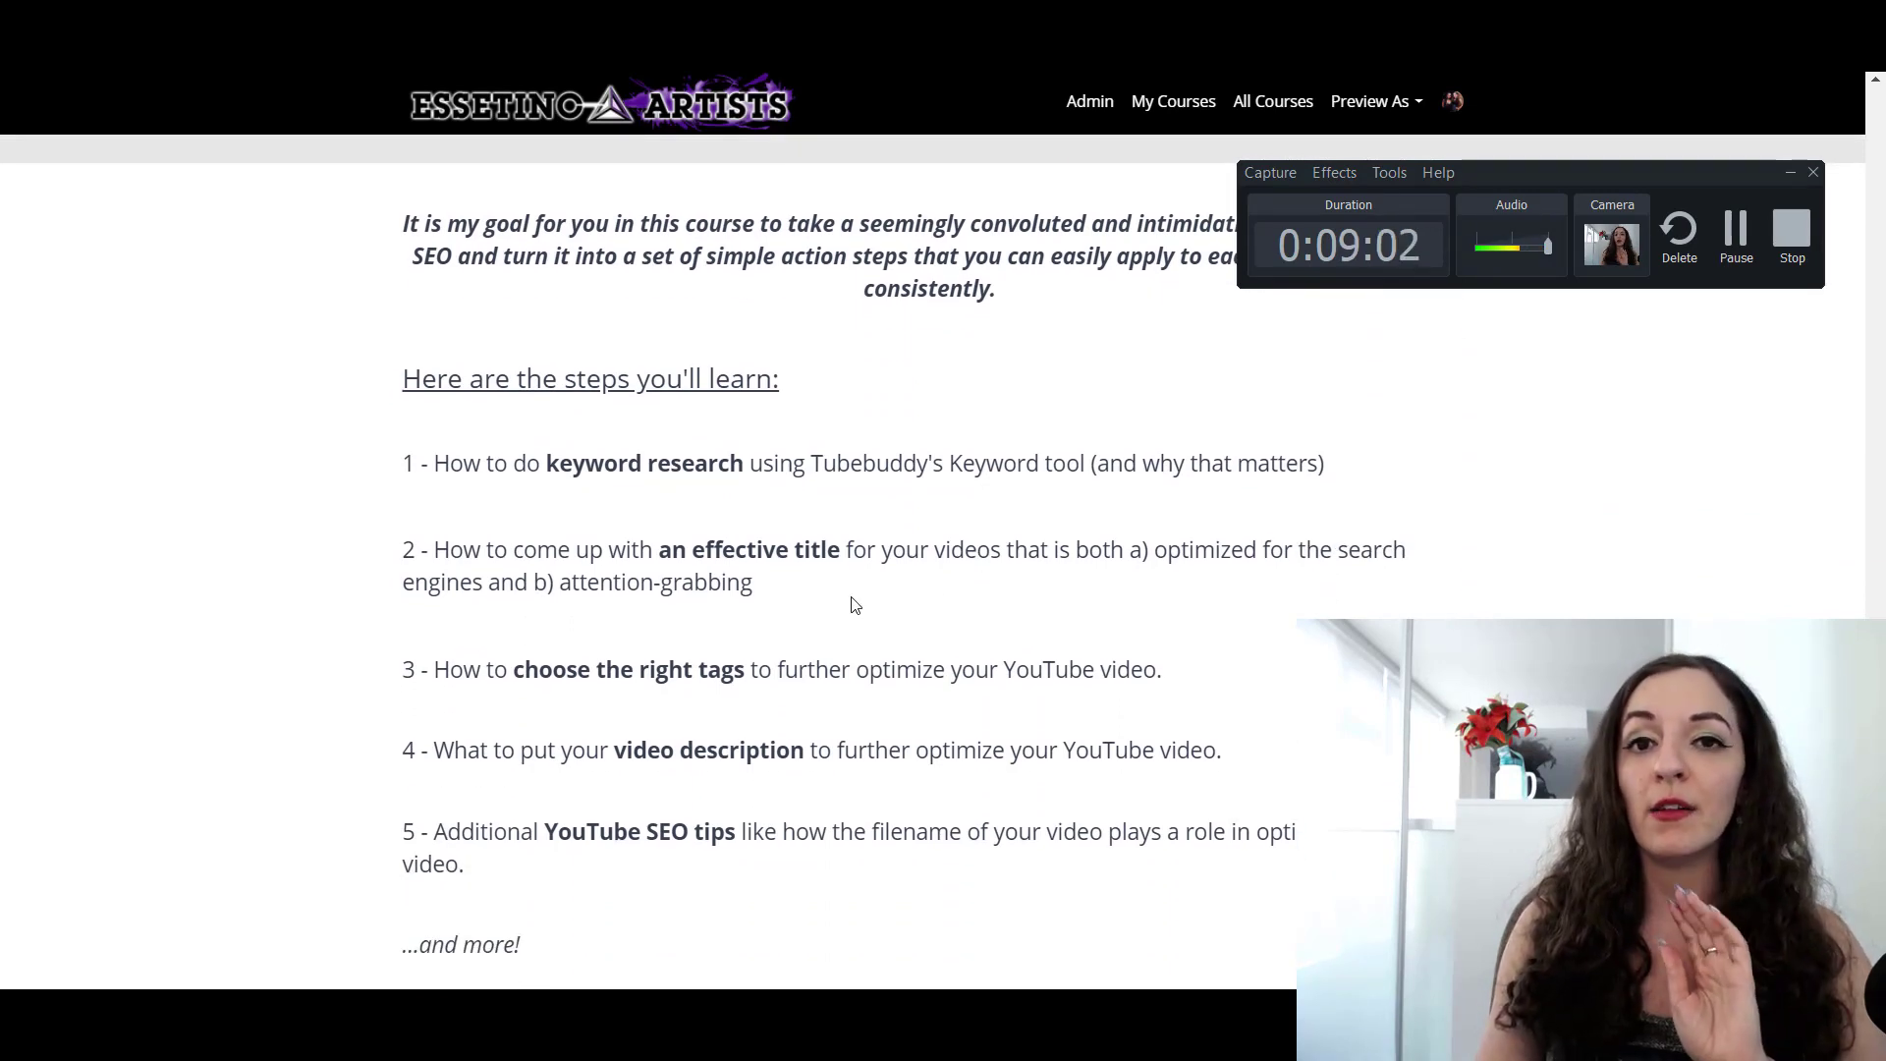
pyautogui.scroll(-1, 851, 610)
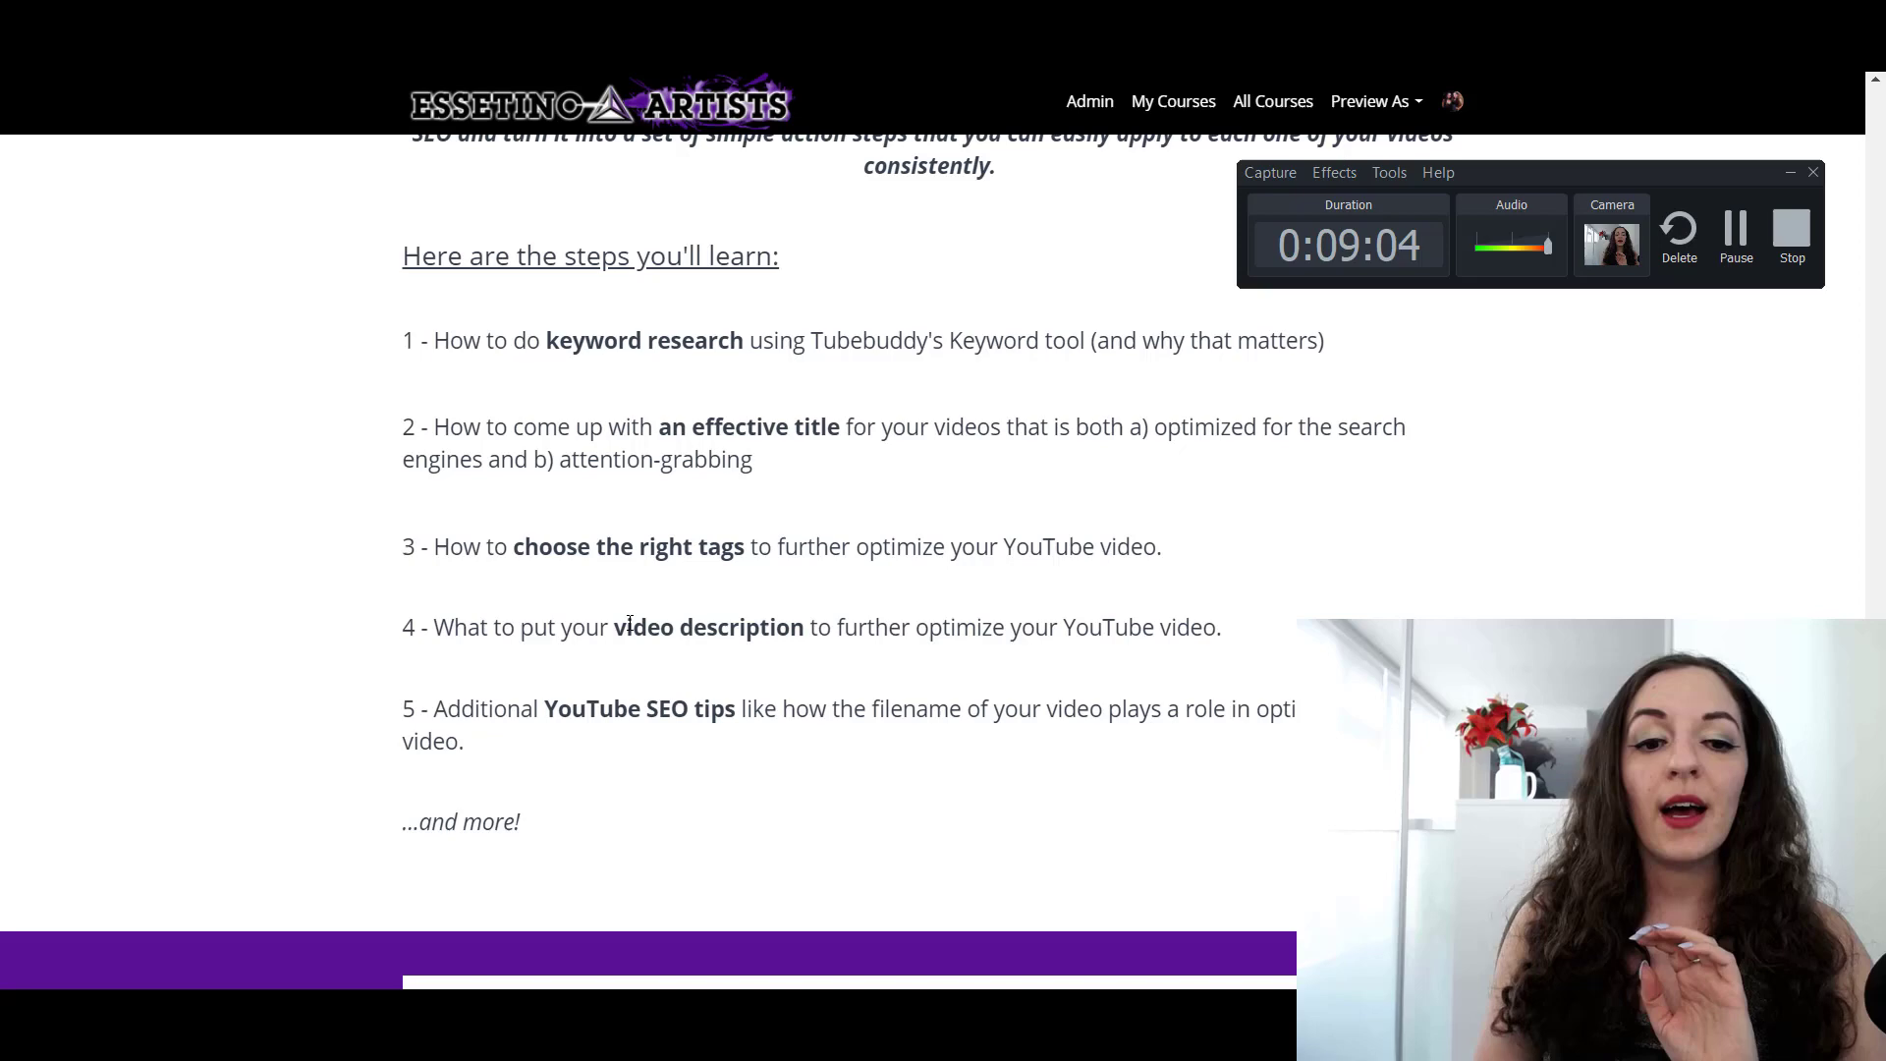